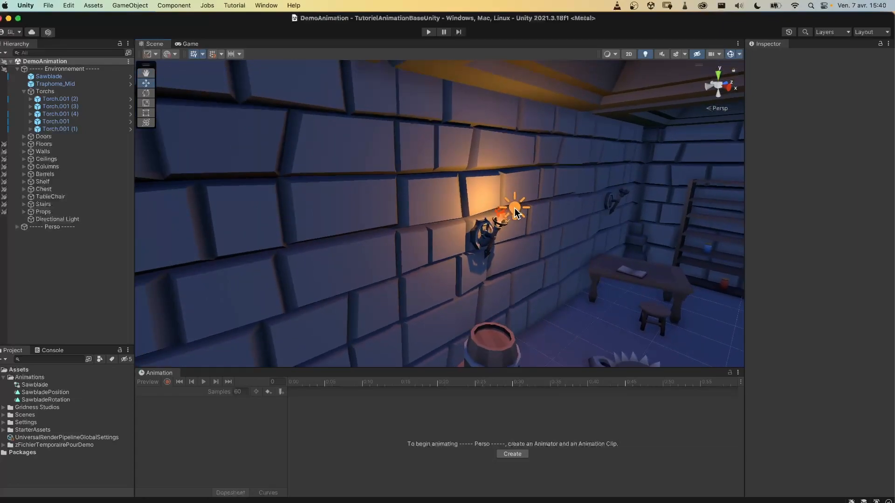
Step: Inspect the Fire_Effect and Point Light children of Torch.001 (3), and briefly run the scene to check the torch's lighting
{"action": "left_click", "coordinate": [493, 237]}
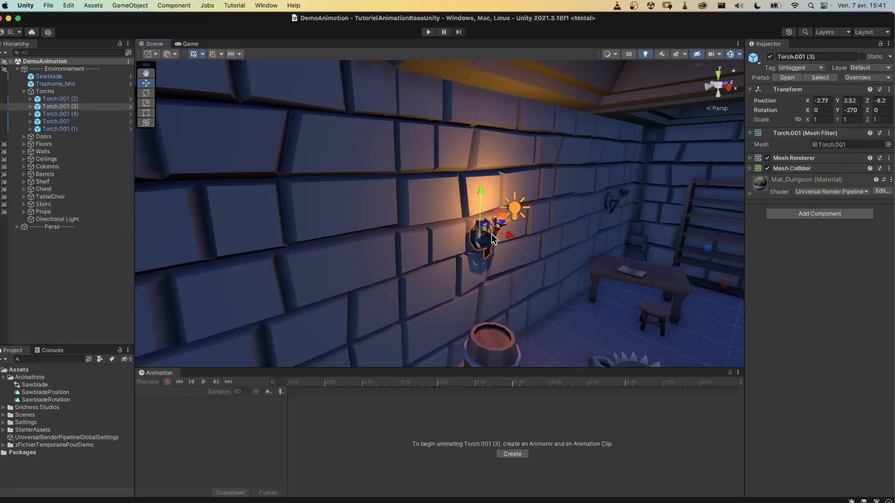
{"action": "left_click", "coordinate": [30, 107]}
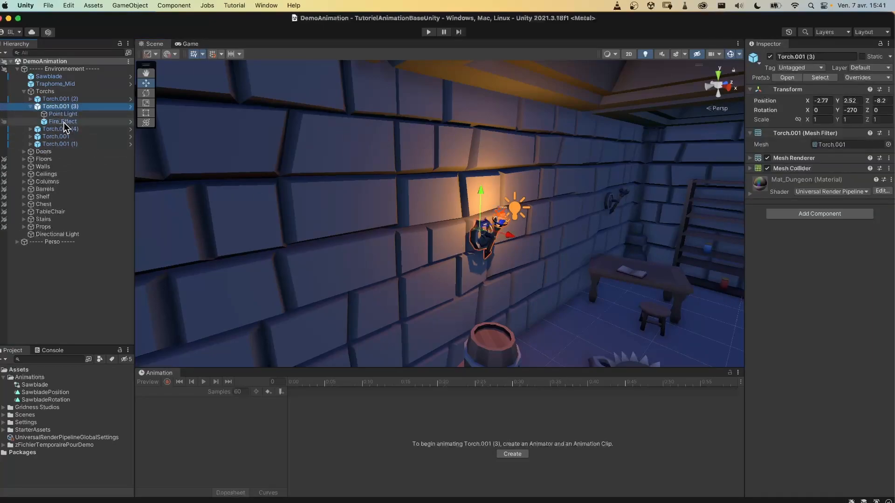
{"action": "left_click", "coordinate": [63, 121]}
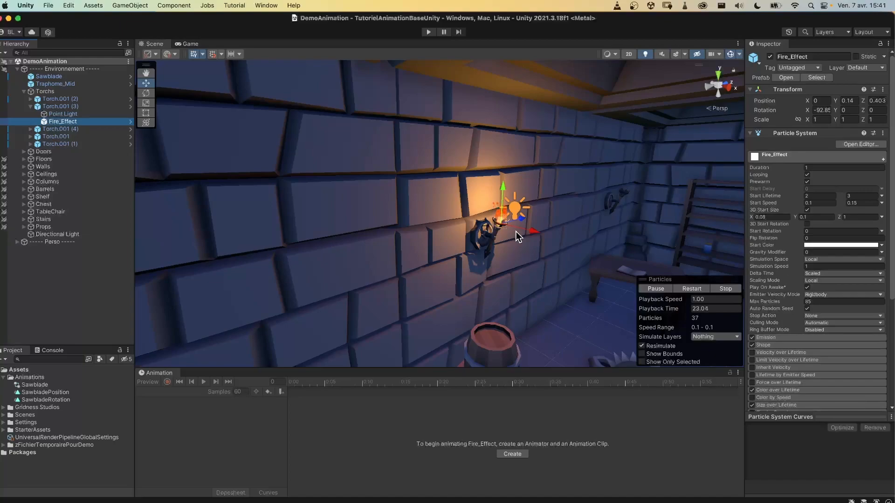
{"action": "key", "text": "f"}
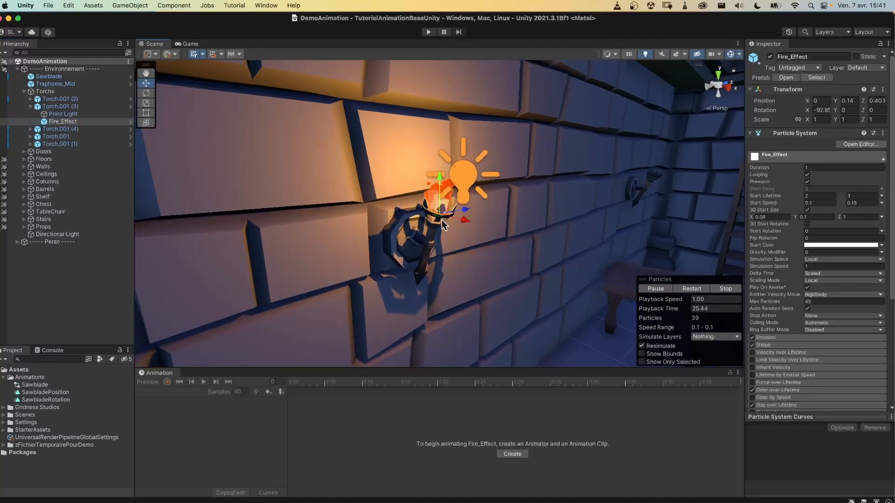
{"action": "left_click", "coordinate": [62, 115]}
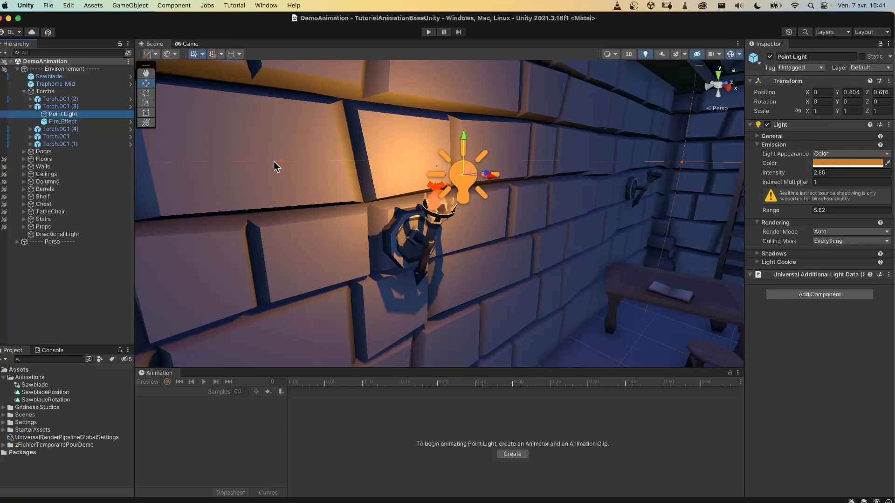
{"action": "scroll", "coordinate": [446, 238], "scroll_direction": "down", "scroll_amount": 5}
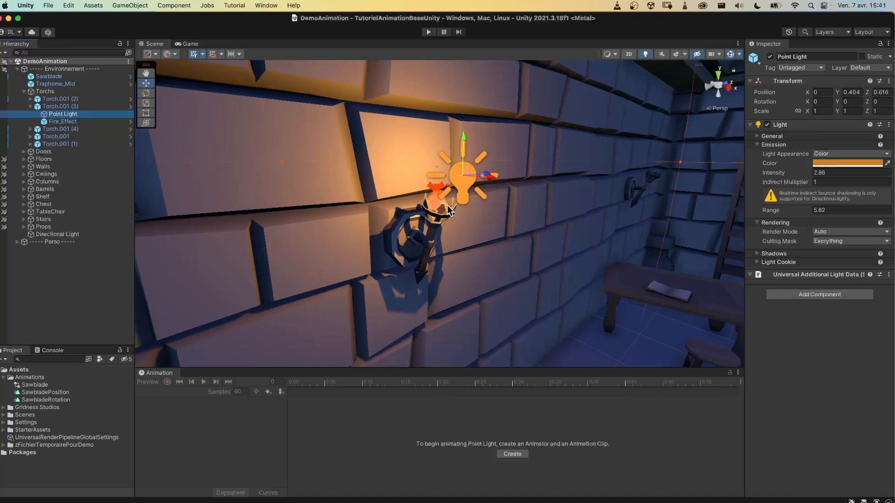
{"action": "left_click", "coordinate": [424, 30]}
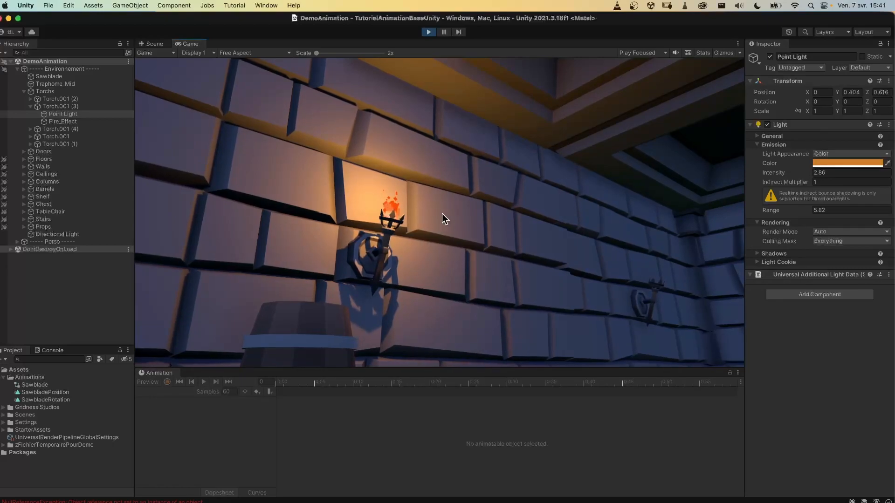
{"action": "left_click", "coordinate": [428, 31]}
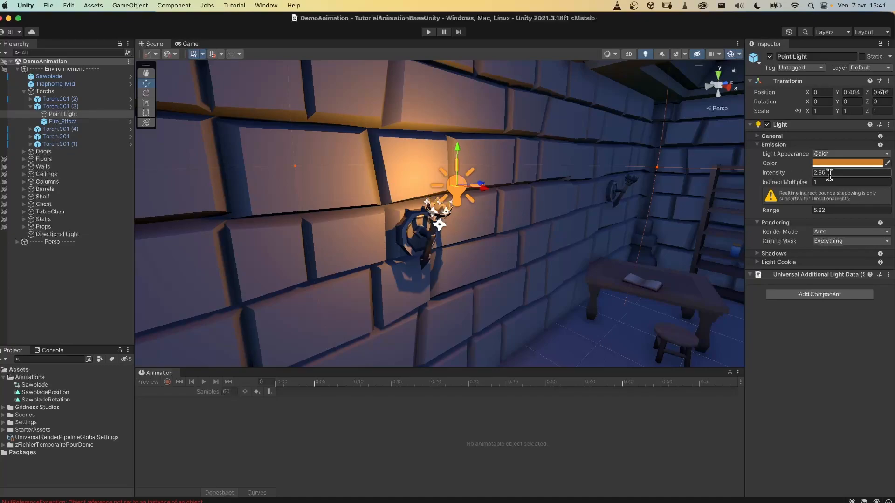
Step: Try a different Intensity on the torch's Point Light and undo the change
{"action": "left_click_drag", "start_coordinate": [774, 178], "coordinate": [733, 169]}
{"action": "key", "text": "super+z"}
{"action": "left_click", "coordinate": [66, 113]}
{"action": "left_click", "coordinate": [69, 270]}
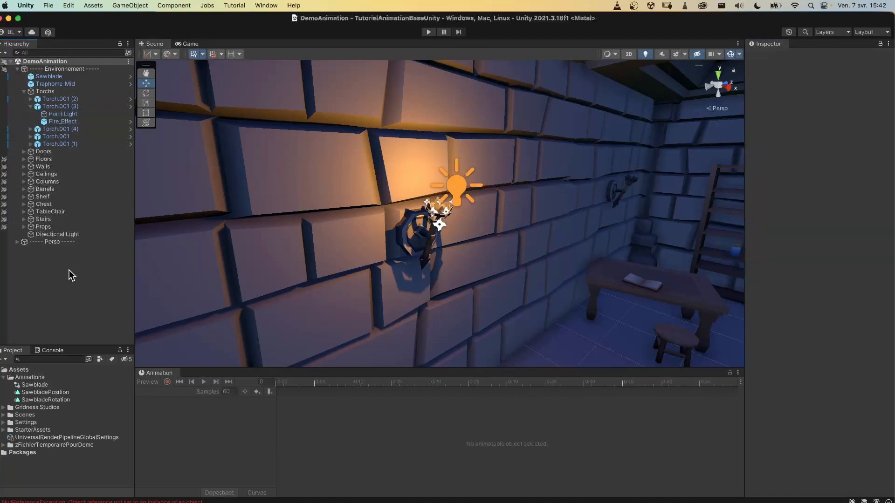
Step: Create an animation clip named TorchIntensity for the Point Light of Torch.001 (3) in the Animations folder
{"action": "left_click", "coordinate": [75, 115]}
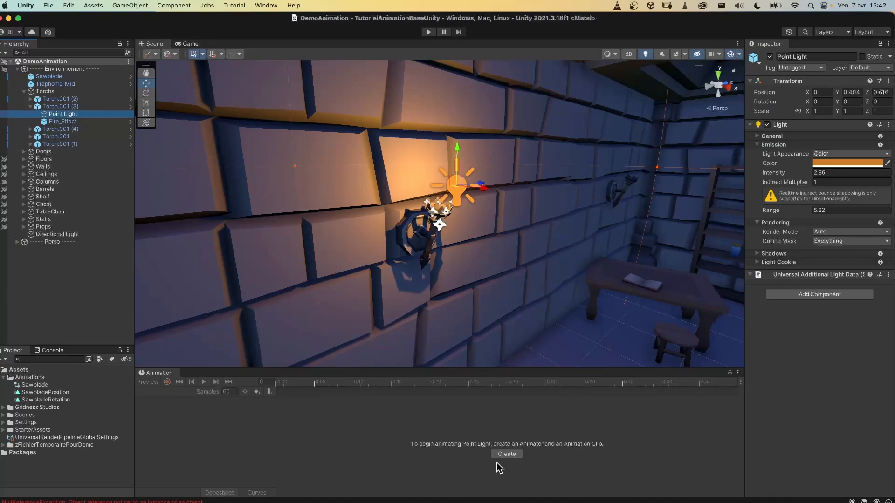
{"action": "left_click", "coordinate": [509, 455]}
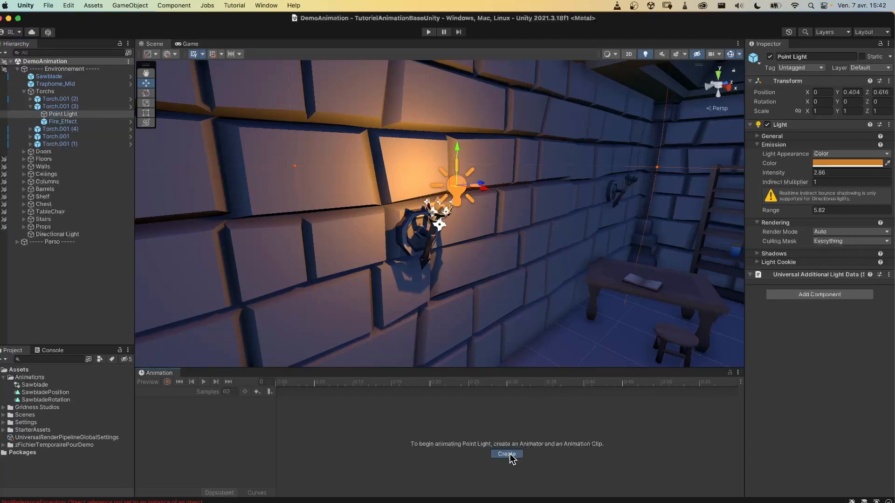
{"action": "left_click", "coordinate": [560, 175]}
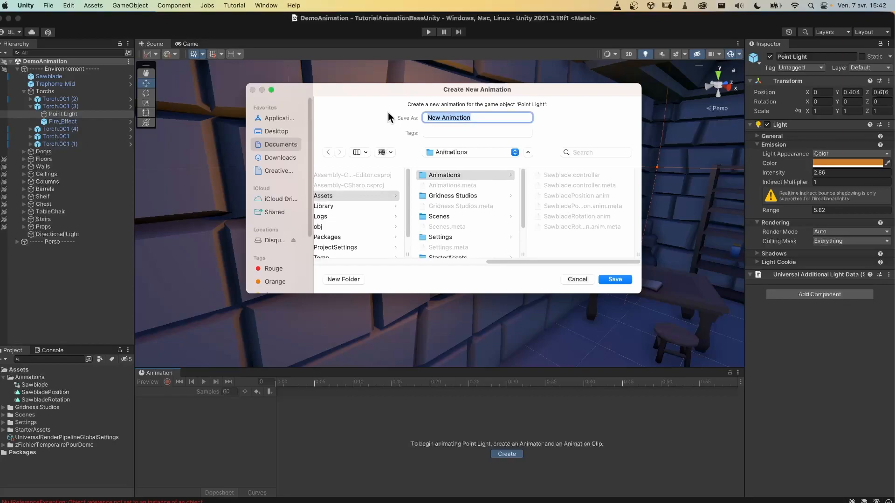
{"action": "type", "text": "TorchIntensity"}
{"action": "left_click", "coordinate": [614, 276]}
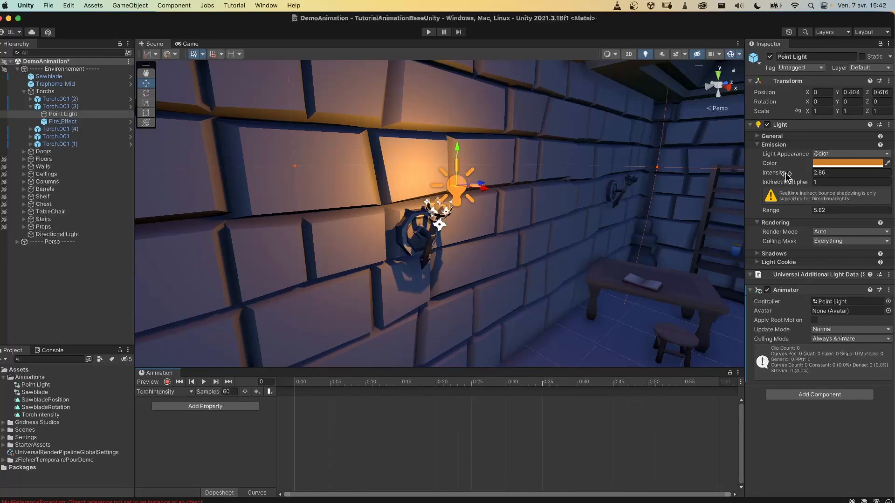
{"action": "left_click", "coordinate": [227, 409]}
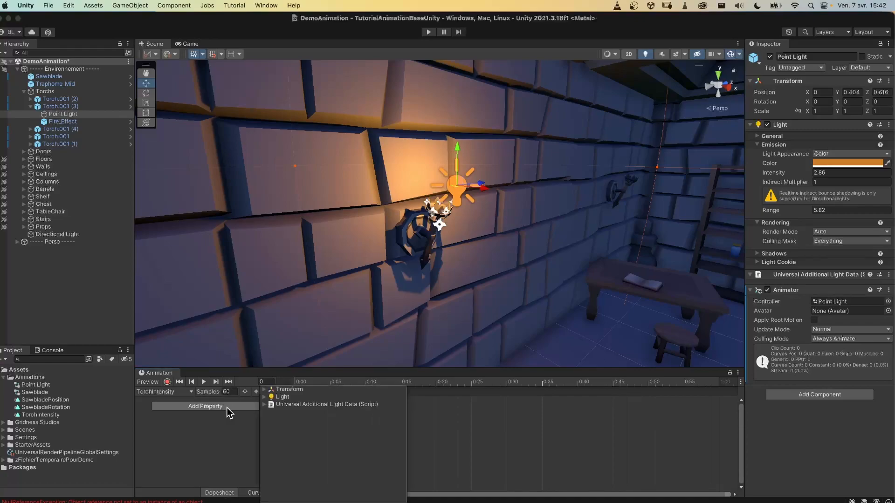
{"action": "left_click", "coordinate": [265, 397]}
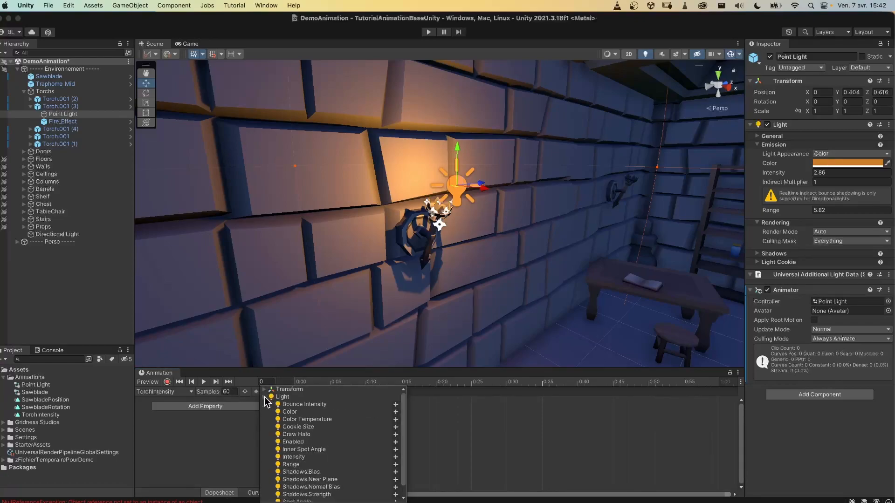
{"action": "scroll", "coordinate": [328, 444], "scroll_direction": "down", "scroll_amount": 2}
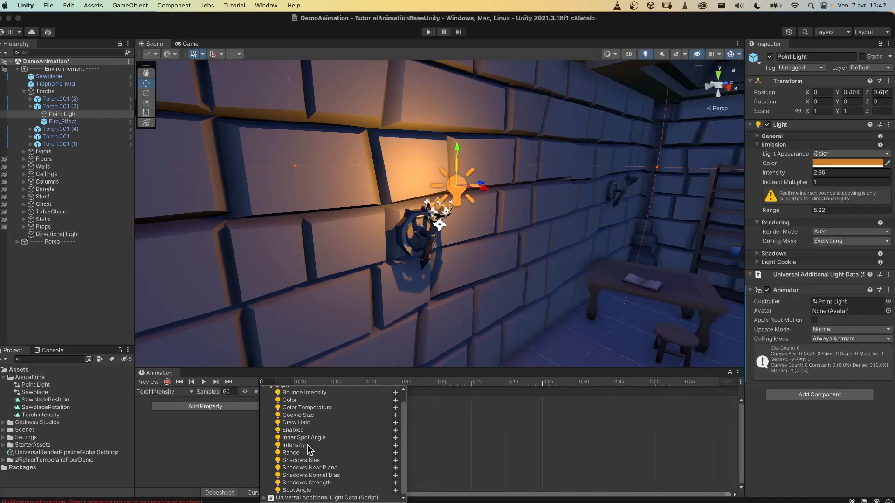
{"action": "left_click", "coordinate": [175, 444]}
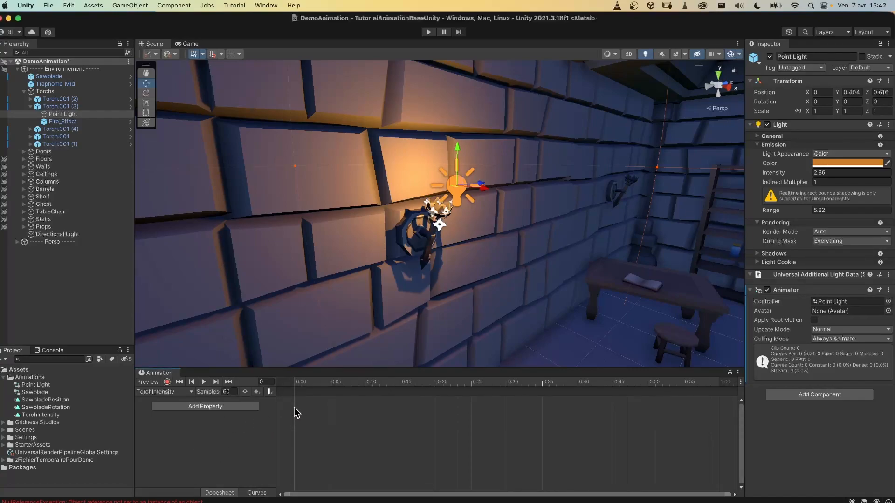
Step: Start recording the TorchIntensity clip and key the light's Intensity at 2.85 on frame 0
{"action": "left_click", "coordinate": [167, 382]}
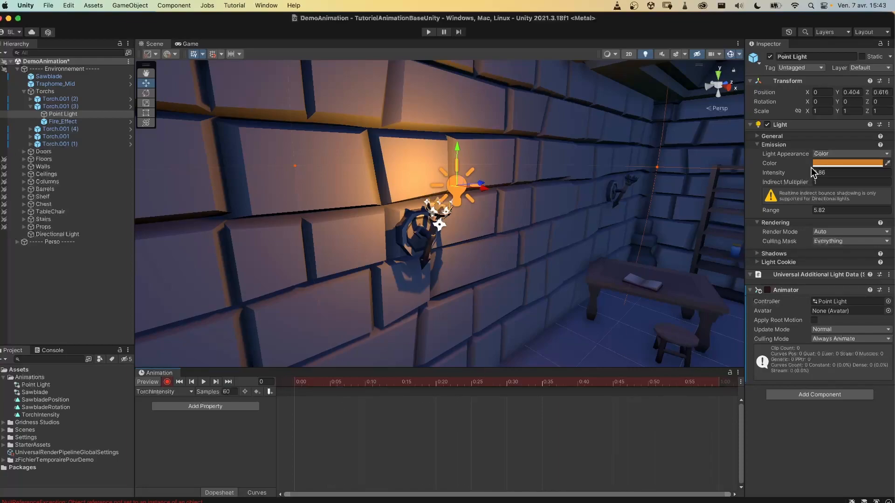
{"action": "left_click", "coordinate": [826, 173]}
{"action": "type", "text": "2.8"}
{"action": "key", "text": "Return"}
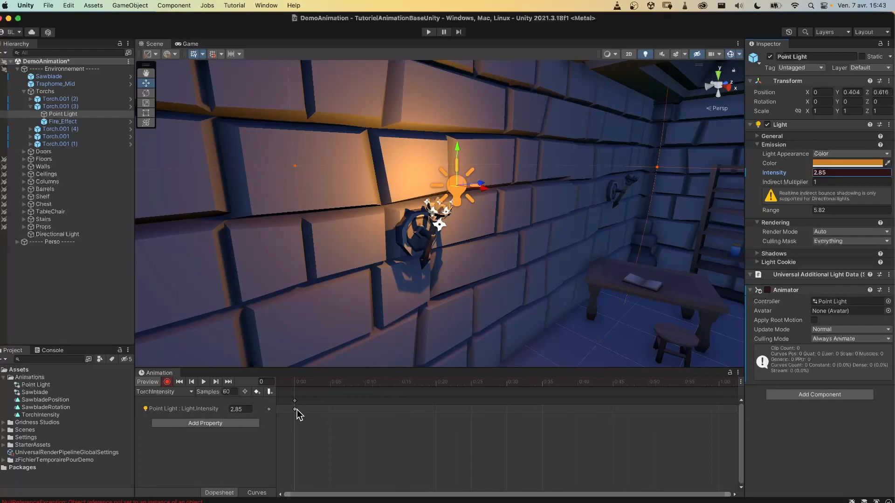
Step: Record a dimmer light Intensity of 2.12 on frame 12 of the clip
{"action": "left_click_drag", "start_coordinate": [295, 382], "coordinate": [443, 388]}
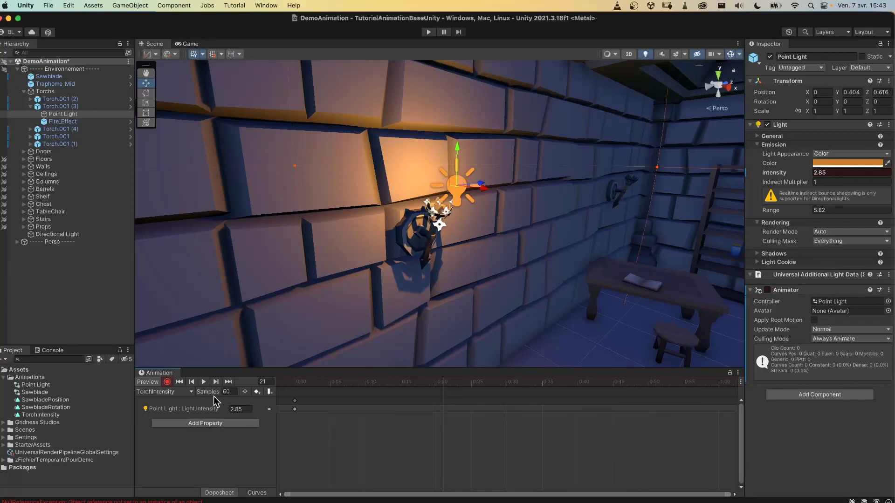
{"action": "mouse_move", "coordinate": [387, 381]}
{"action": "left_mouse_down"}
{"action": "mouse_move", "coordinate": [364, 383]}
{"action": "mouse_move", "coordinate": [380, 385]}
{"action": "left_mouse_up"}
{"action": "left_click", "coordinate": [783, 174]}
{"action": "left_click_drag", "start_coordinate": [781, 172], "coordinate": [776, 174]}
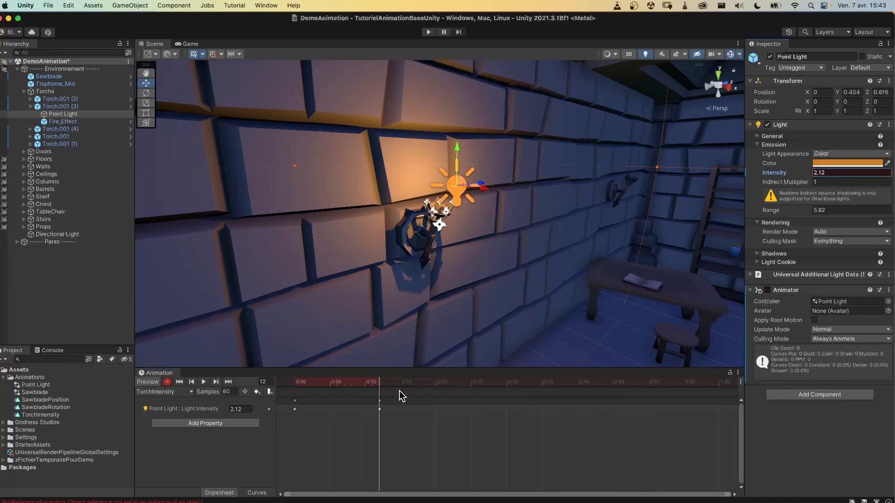
Step: Record light Intensity keyframes of 3.09 on frame 30 and 1.55 on frame 39
{"action": "left_click_drag", "start_coordinate": [382, 382], "coordinate": [503, 384]}
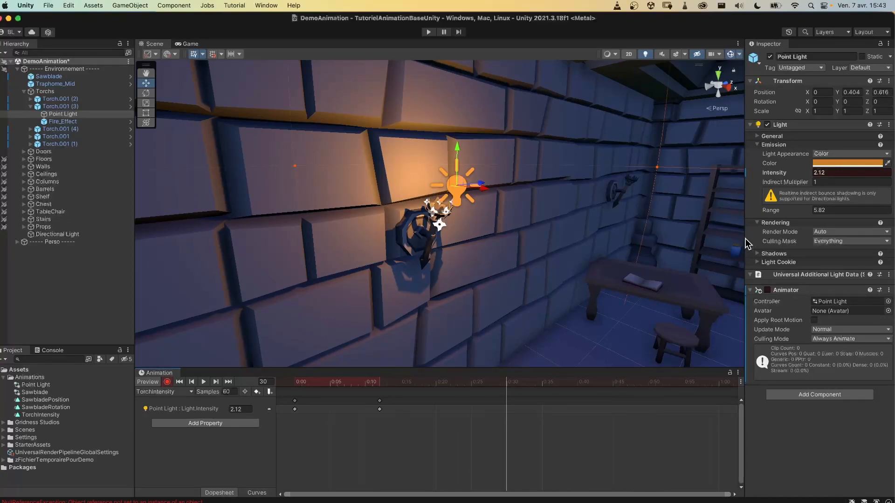
{"action": "left_click_drag", "start_coordinate": [774, 174], "coordinate": [786, 173]}
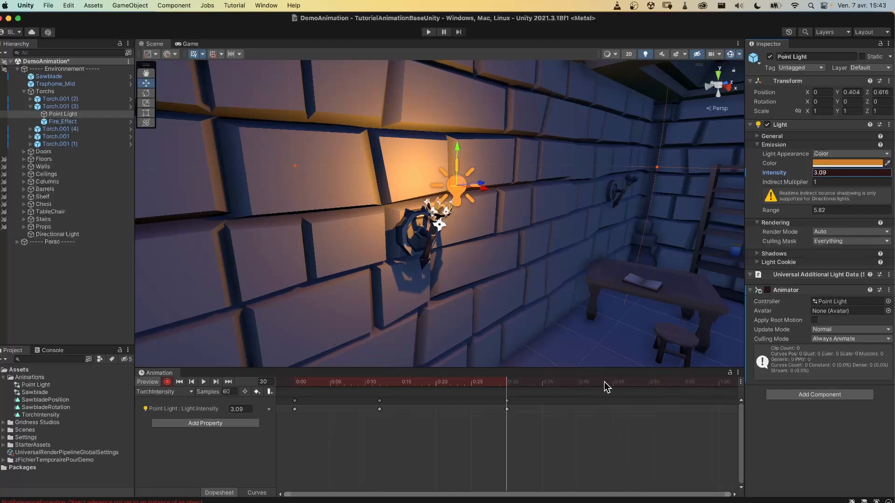
{"action": "left_click", "coordinate": [577, 386]}
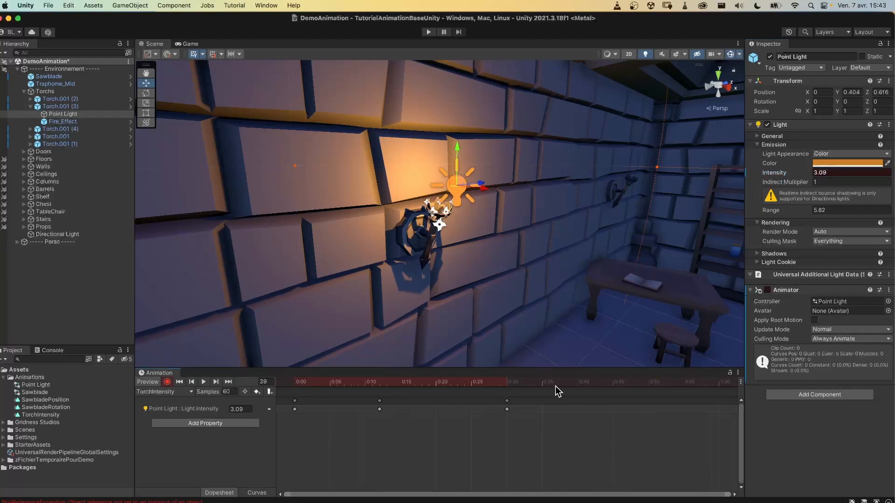
{"action": "mouse_move", "coordinate": [787, 173]}
{"action": "left_mouse_down"}
{"action": "mouse_move", "coordinate": [764, 175]}
{"action": "mouse_move", "coordinate": [771, 177]}
{"action": "left_mouse_up"}
{"action": "scroll", "coordinate": [614, 420], "scroll_direction": "down", "scroll_amount": 2}
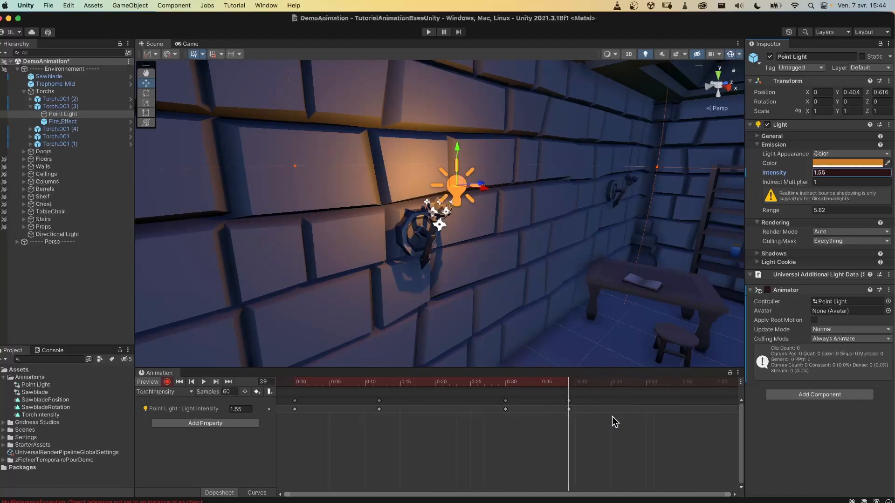
{"action": "scroll", "coordinate": [587, 434], "scroll_direction": "down", "scroll_amount": 4}
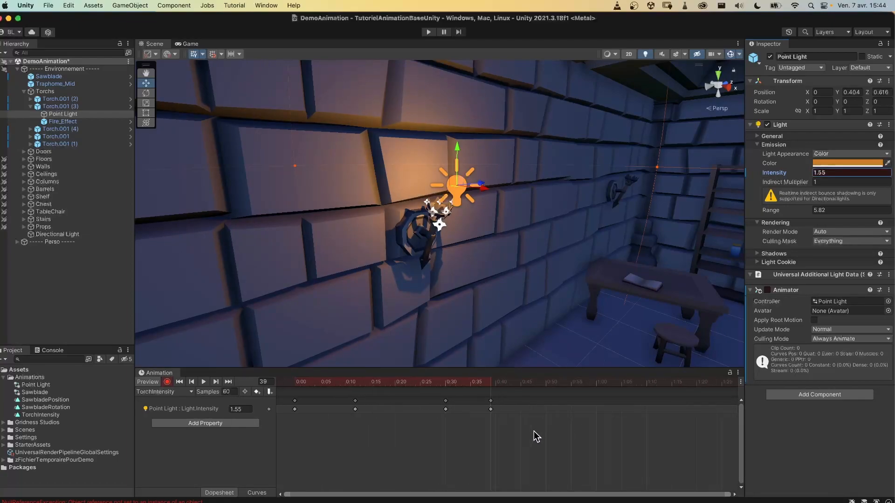
{"action": "scroll", "coordinate": [569, 419], "scroll_direction": "down", "scroll_amount": 2}
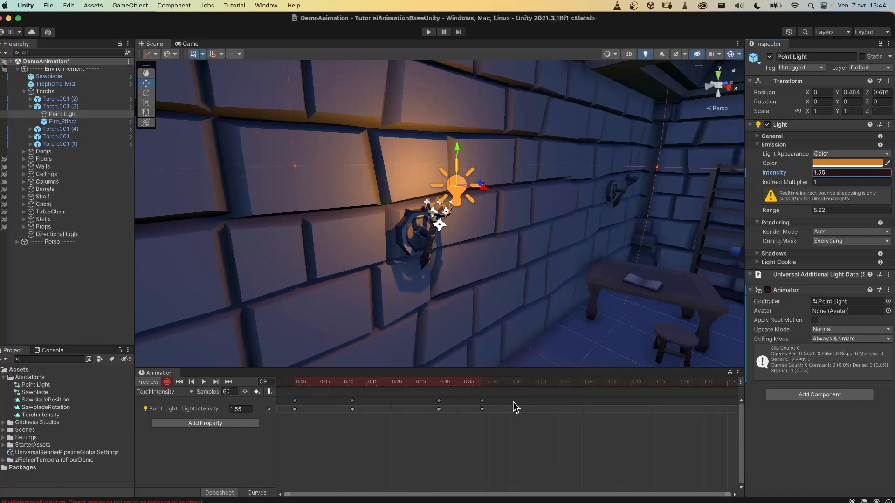
Step: Record a brighter light Intensity of 3.1 on frame 64
{"action": "left_click", "coordinate": [602, 386]}
{"action": "left_click_drag", "start_coordinate": [789, 175], "coordinate": [799, 181]}
{"action": "scroll", "coordinate": [563, 456], "scroll_direction": "down", "scroll_amount": 3}
{"action": "scroll", "coordinate": [588, 438], "scroll_direction": "down", "scroll_amount": 3}
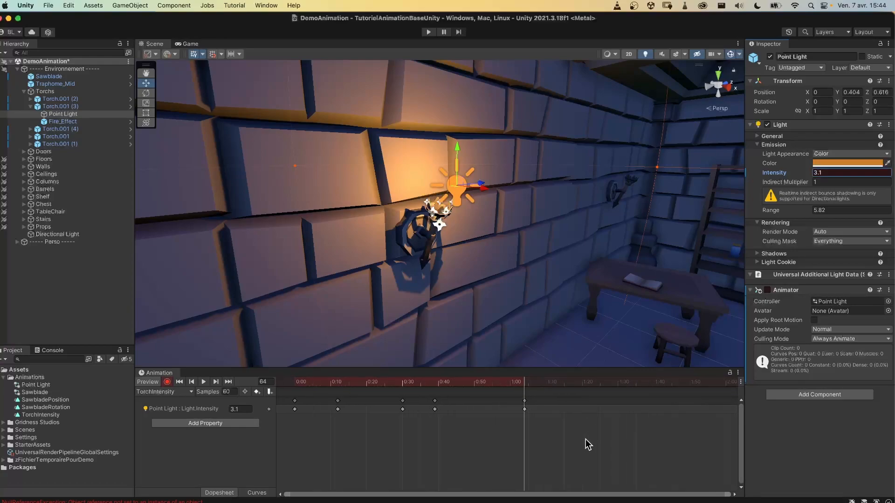
Step: Record two more light Intensity keyframes, one at about frame 78 and one of 2.92 on frame 102
{"action": "left_click", "coordinate": [606, 384]}
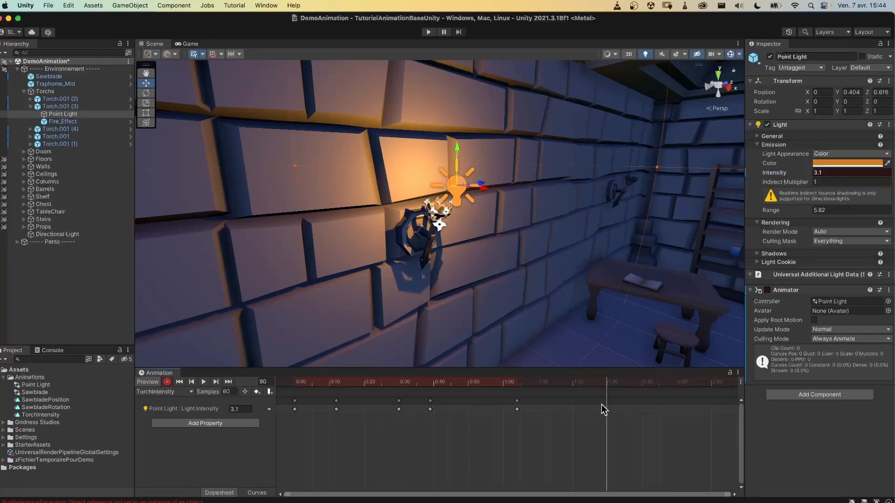
{"action": "left_click", "coordinate": [565, 383]}
{"action": "mouse_move", "coordinate": [785, 175]}
{"action": "left_mouse_down"}
{"action": "mouse_move", "coordinate": [771, 173]}
{"action": "mouse_move", "coordinate": [791, 176]}
{"action": "left_mouse_up"}
{"action": "left_click", "coordinate": [649, 384]}
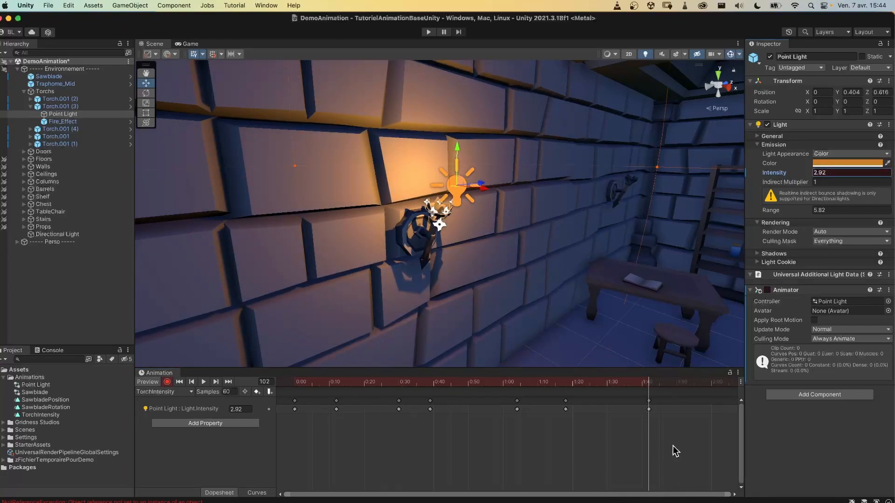
Step: Record a closing light Intensity of 2.76 on frame 120 and stop recording
{"action": "left_click", "coordinate": [710, 385]}
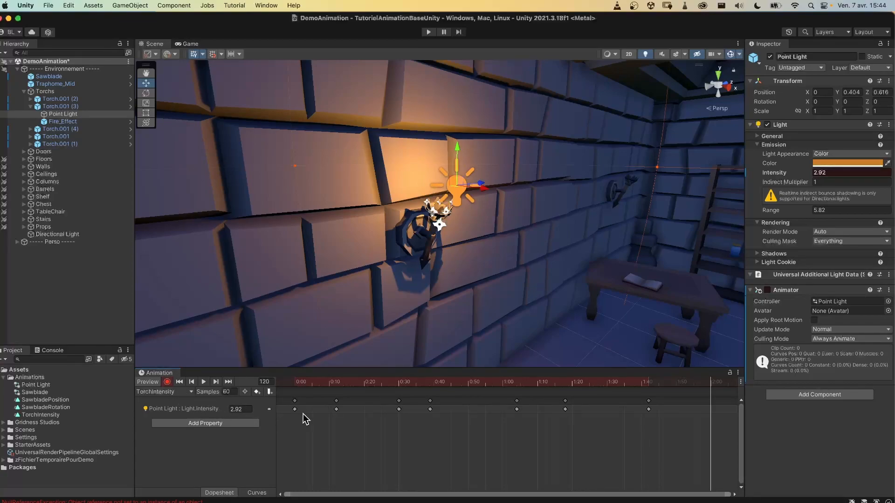
{"action": "left_click", "coordinate": [783, 174]}
{"action": "left_click_drag", "start_coordinate": [784, 177], "coordinate": [778, 178]}
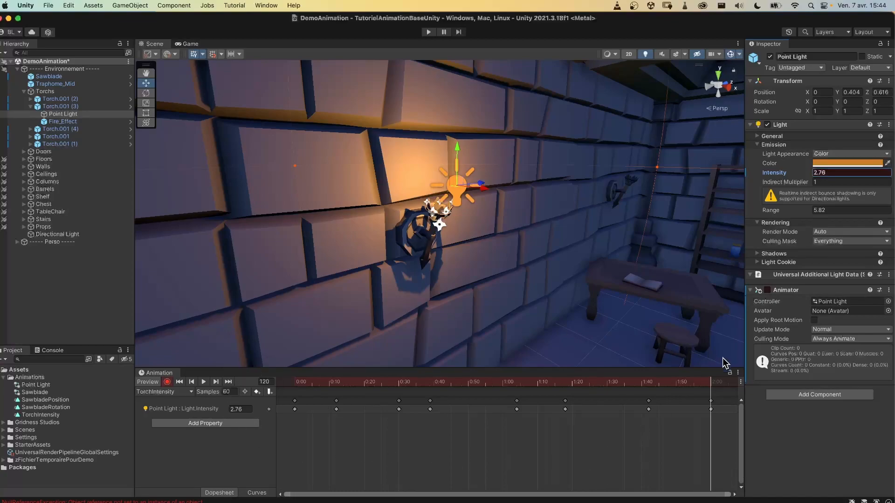
{"action": "left_click", "coordinate": [166, 382]}
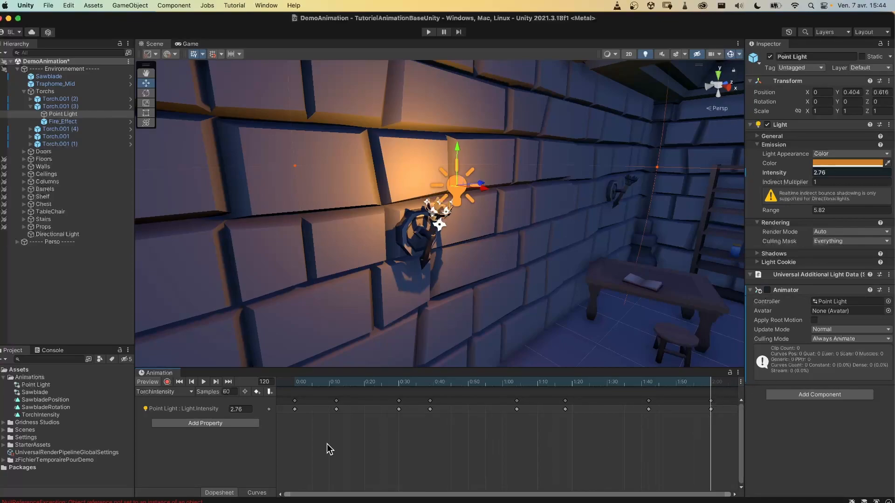
Step: Copy the first keyframe's Intensity of 2.85 to the last keyframe on frame 120 and preview the clip
{"action": "left_click", "coordinate": [294, 410]}
{"action": "left_click", "coordinate": [295, 385]}
{"action": "left_click", "coordinate": [242, 409]}
{"action": "left_click", "coordinate": [710, 382]}
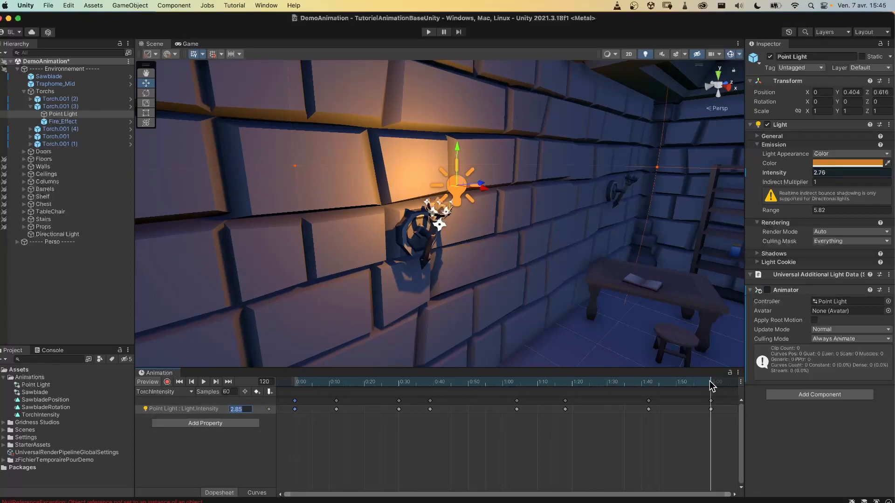
{"action": "left_click", "coordinate": [711, 410]}
{"action": "left_click", "coordinate": [240, 409]}
{"action": "left_click", "coordinate": [203, 382]}
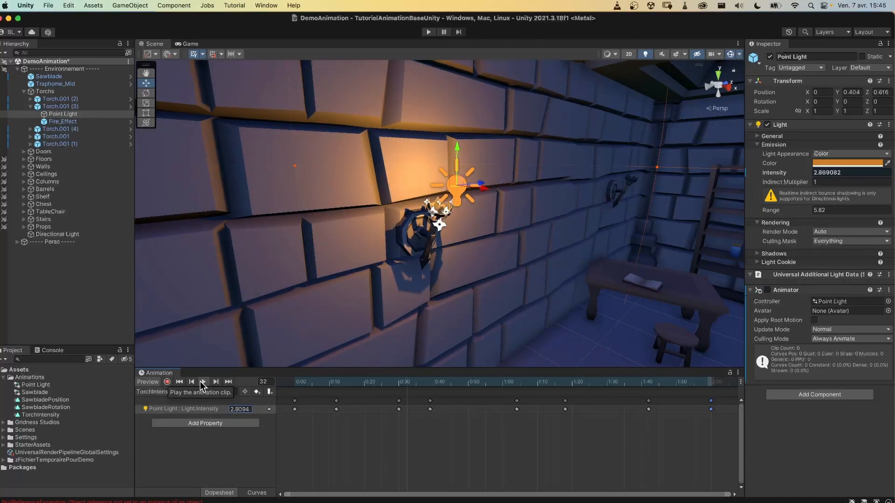
Step: Watch the torch flicker preview from farther back in the room, and stop the playback
{"action": "scroll", "coordinate": [421, 334], "scroll_direction": "down", "scroll_amount": 3}
{"action": "scroll", "coordinate": [435, 321], "scroll_direction": "down", "scroll_amount": 3}
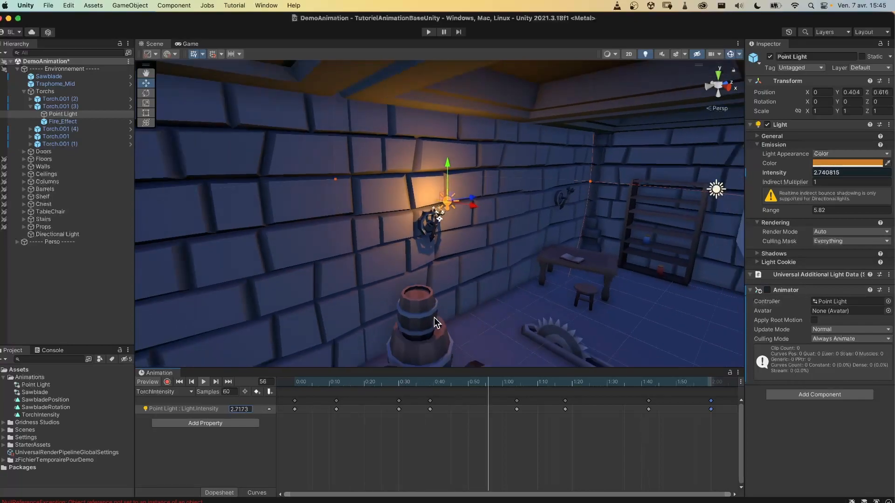
{"action": "scroll", "coordinate": [480, 284], "scroll_direction": "down", "scroll_amount": 1}
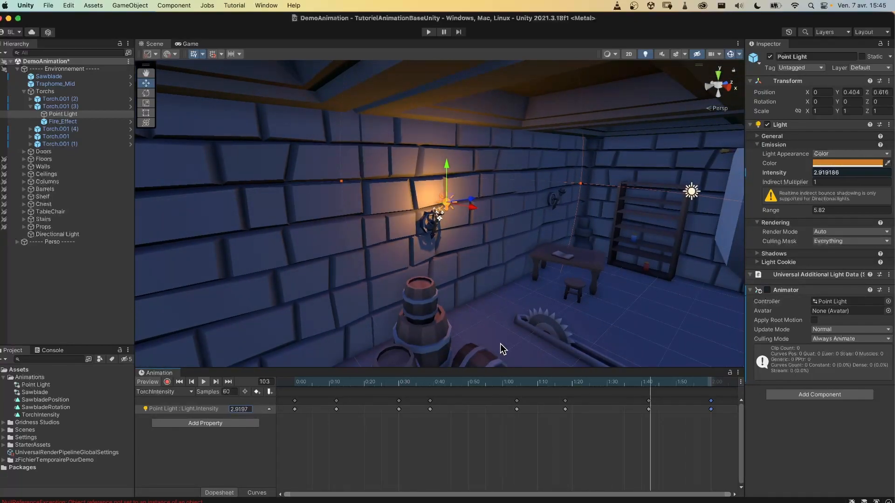
{"action": "left_click", "coordinate": [204, 382]}
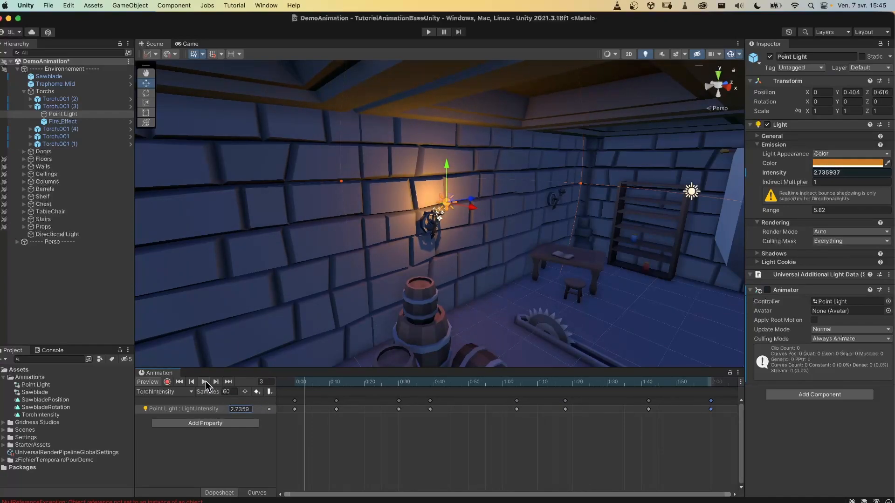
Step: Stretch all the Intensity keyframes proportionally so the TorchIntensity clip ends at 3:00, and preview the slower flicker
{"action": "scroll", "coordinate": [535, 432], "scroll_direction": "down", "scroll_amount": 3}
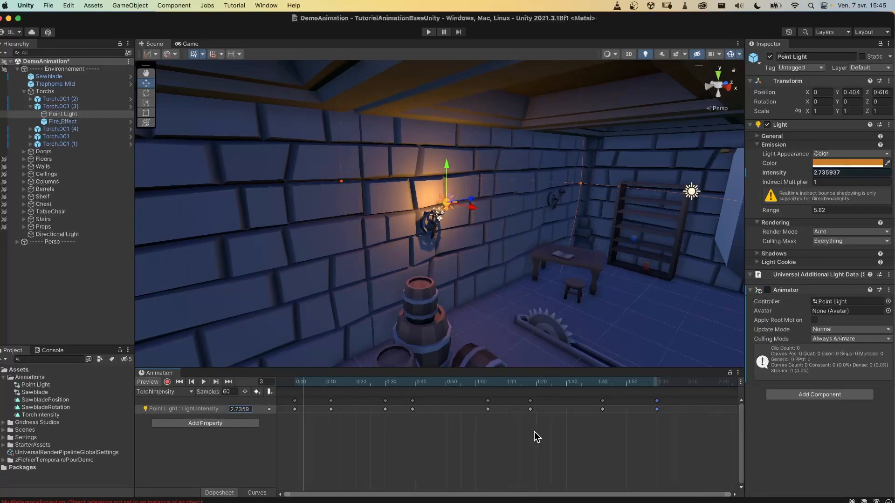
{"action": "left_click_drag", "start_coordinate": [612, 429], "coordinate": [275, 396]}
{"action": "left_click_drag", "start_coordinate": [606, 409], "coordinate": [725, 409]}
{"action": "scroll", "coordinate": [634, 473], "scroll_direction": "down", "scroll_amount": 2}
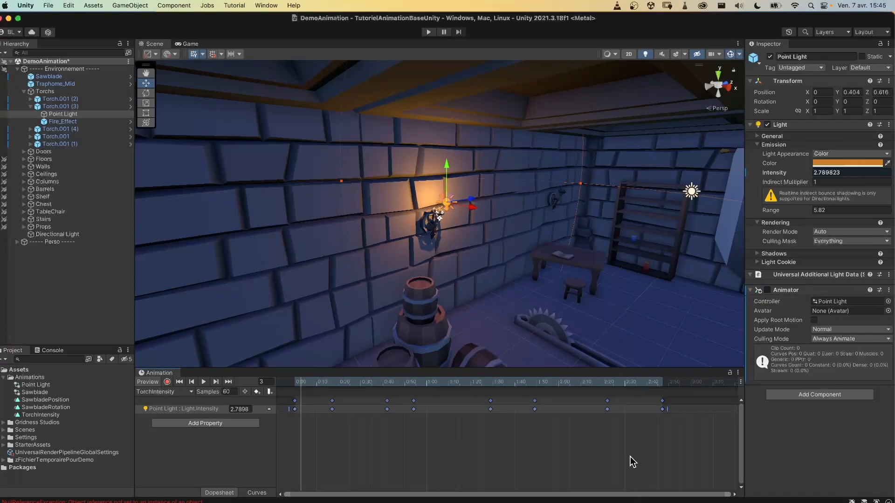
{"action": "left_click_drag", "start_coordinate": [669, 410], "coordinate": [698, 409]}
{"action": "left_click", "coordinate": [203, 382]}
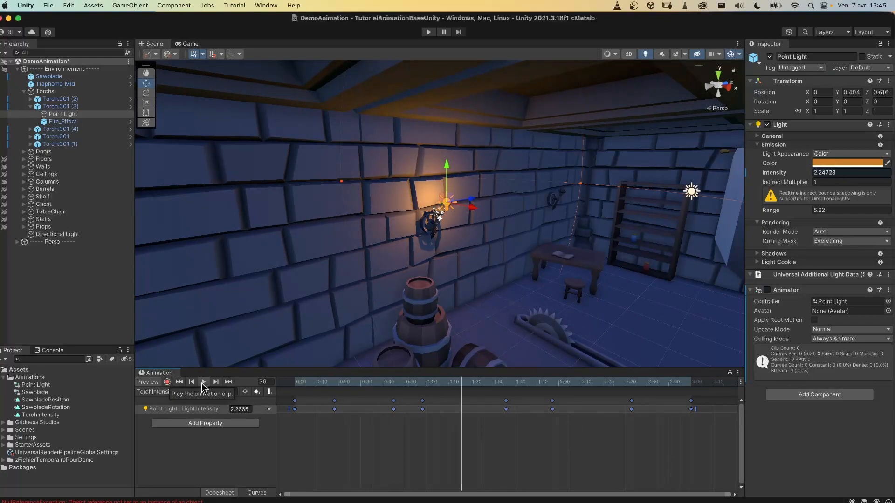
{"action": "left_click", "coordinate": [203, 383]}
Step: Move the third Intensity keyframe to about frame 26 and the fourth to frame 64
{"action": "left_click", "coordinate": [432, 427]}
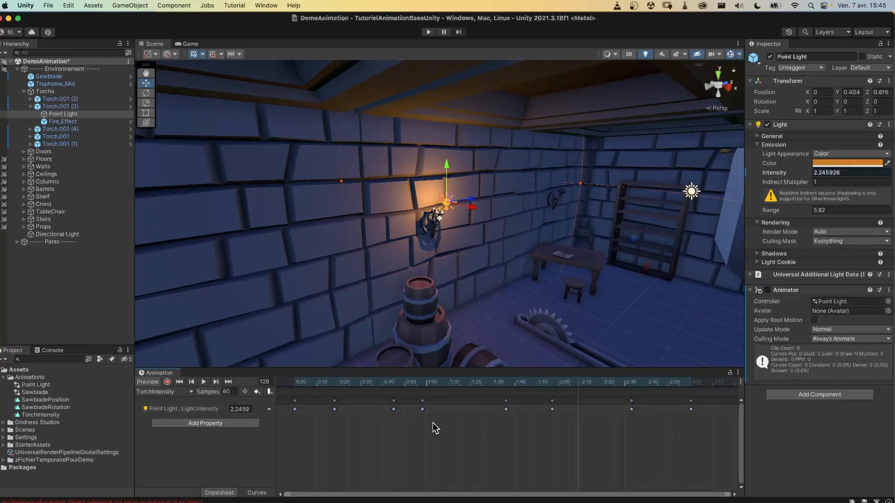
{"action": "left_click_drag", "start_coordinate": [394, 409], "coordinate": [350, 405]}
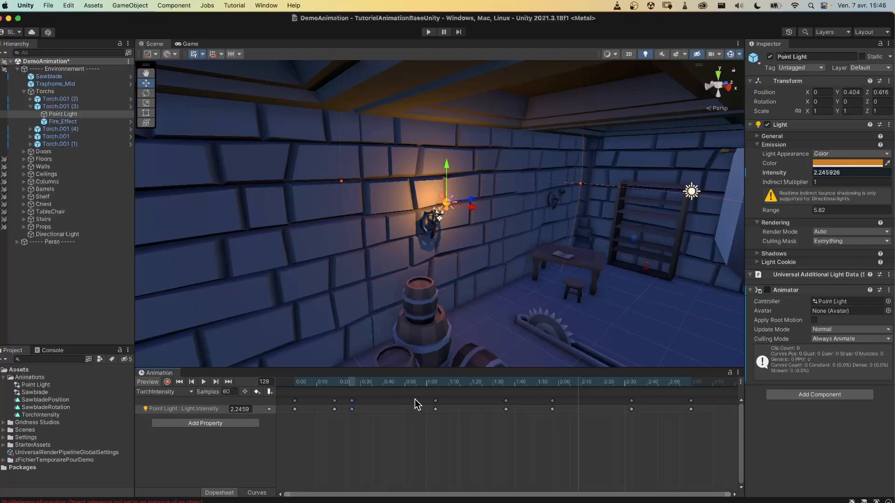
{"action": "left_click", "coordinate": [436, 401]}
Step: Record a light Intensity of 2.1 on the frame 64 keyframe, preview the clip, and turn recording off
{"action": "left_click", "coordinate": [436, 385]}
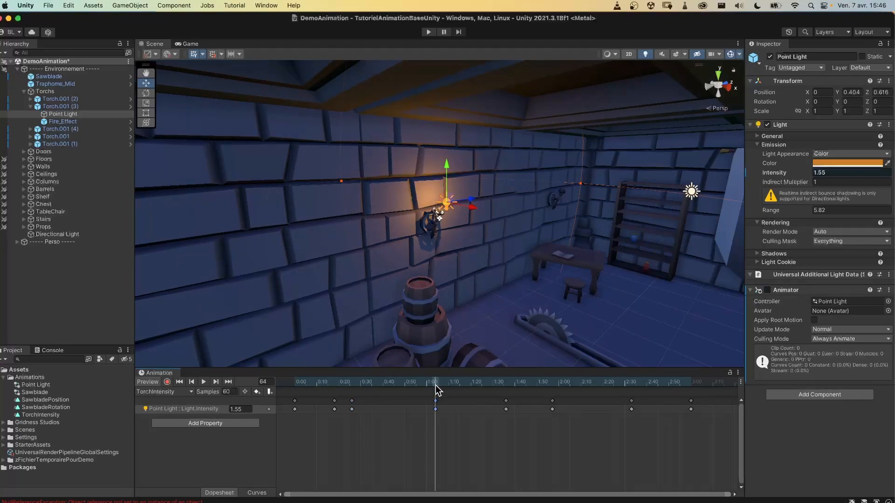
{"action": "left_click", "coordinate": [167, 381]}
{"action": "left_click_drag", "start_coordinate": [784, 176], "coordinate": [793, 175]}
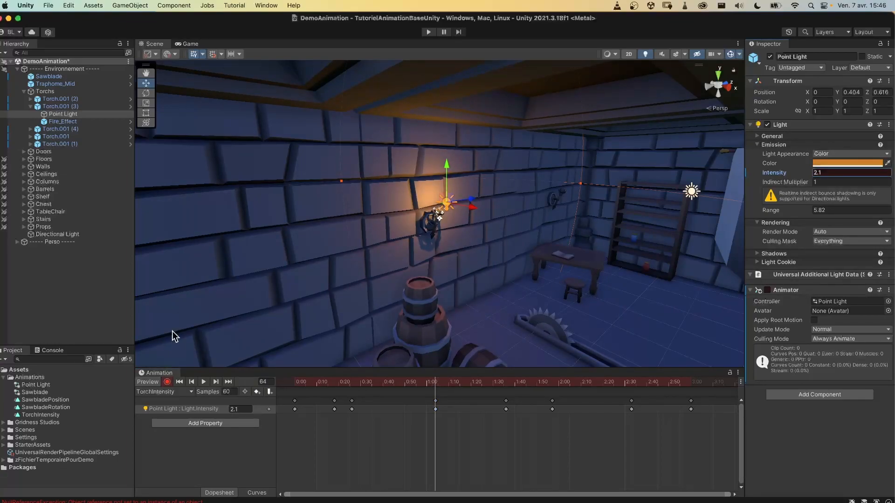
{"action": "left_click", "coordinate": [204, 382]}
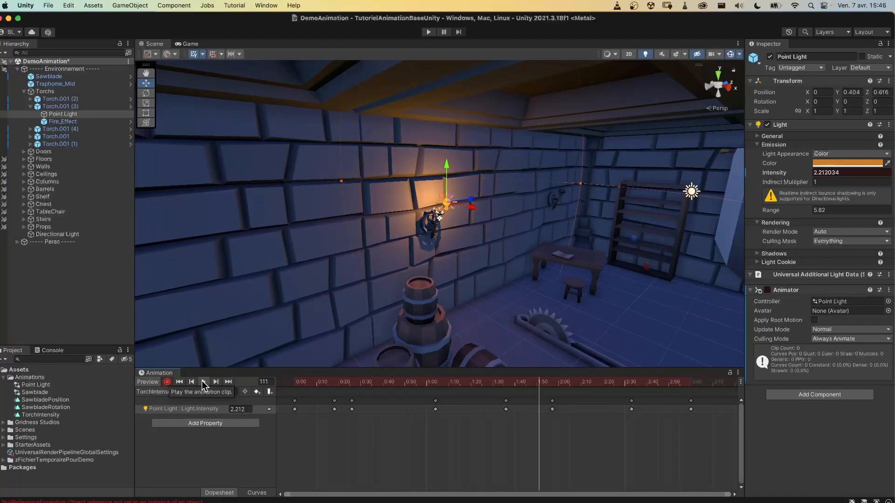
{"action": "left_click", "coordinate": [167, 382]}
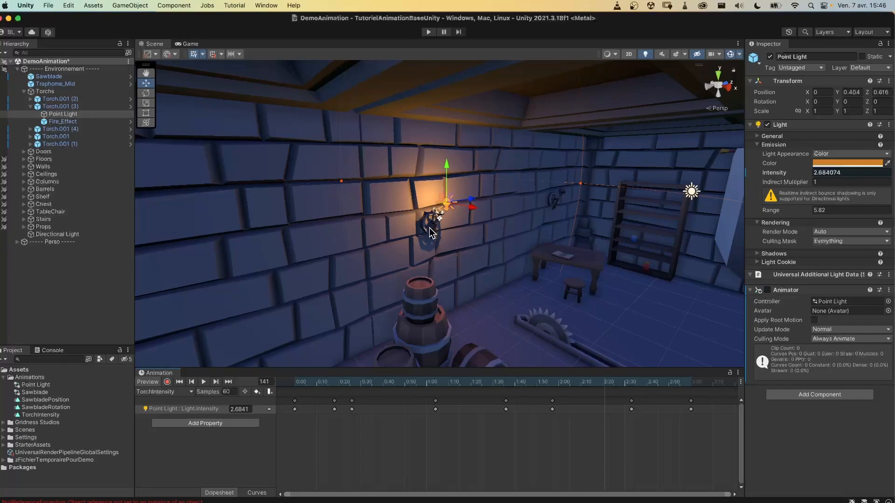
Step: Run the game, look at the flickering torch from inside the room, and stop the game
{"action": "left_click", "coordinate": [429, 33]}
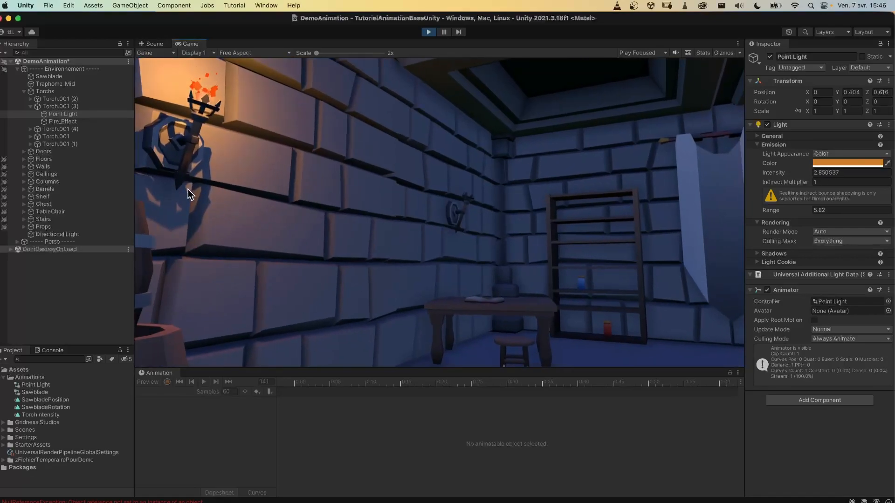
{"action": "key", "text": "s"}
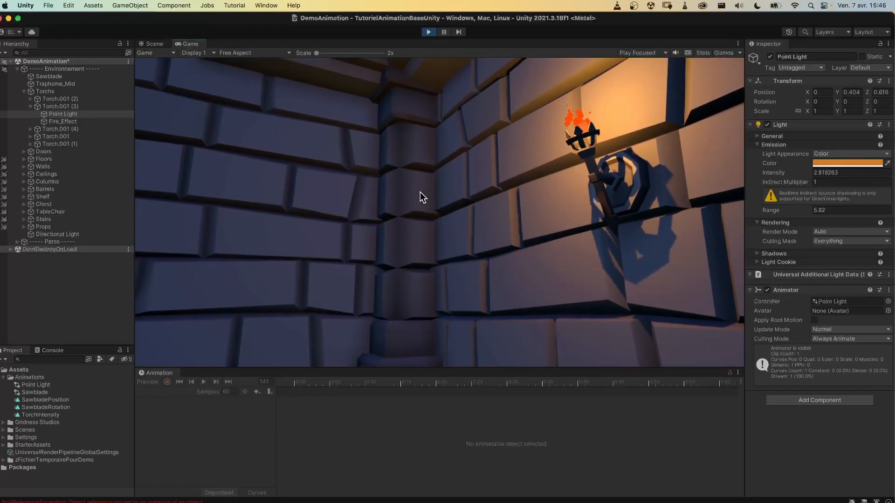
{"action": "left_click", "coordinate": [428, 32]}
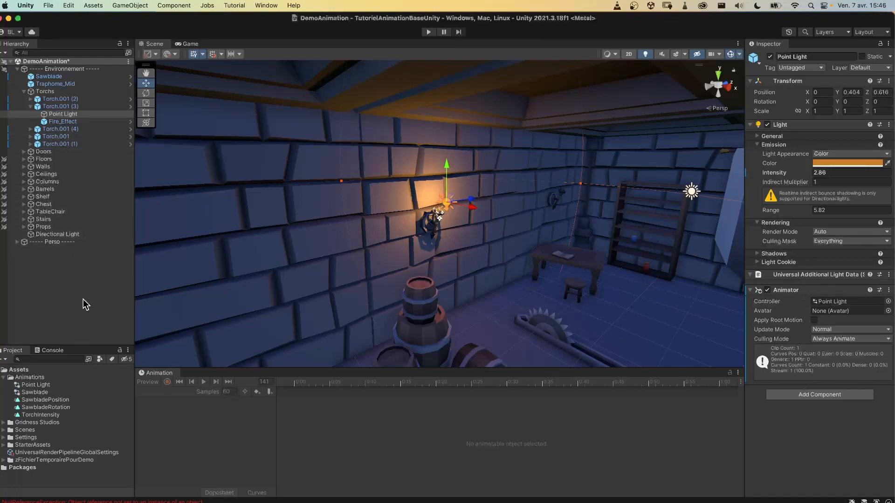
Step: Compare the animated Point Light of Torch.001 (3) with the Torch.001 prefab and the Point Light under Torch.001 (4)
{"action": "left_click", "coordinate": [65, 107]}
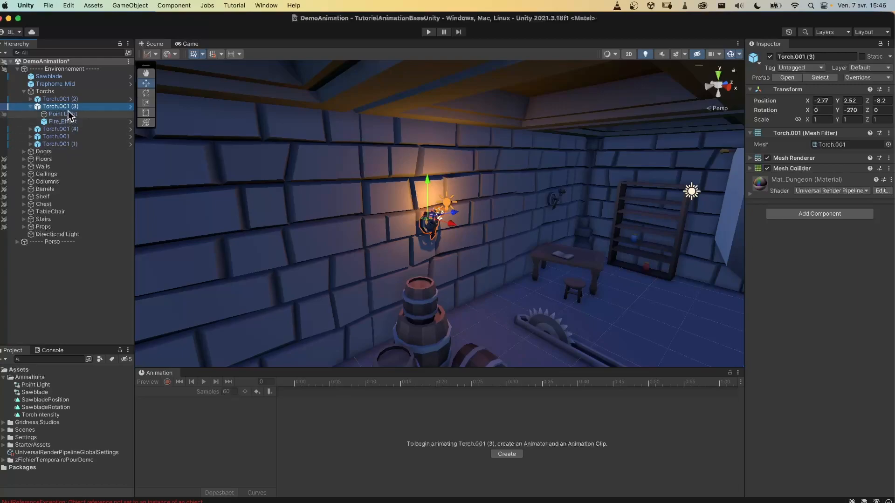
{"action": "left_click", "coordinate": [66, 115]}
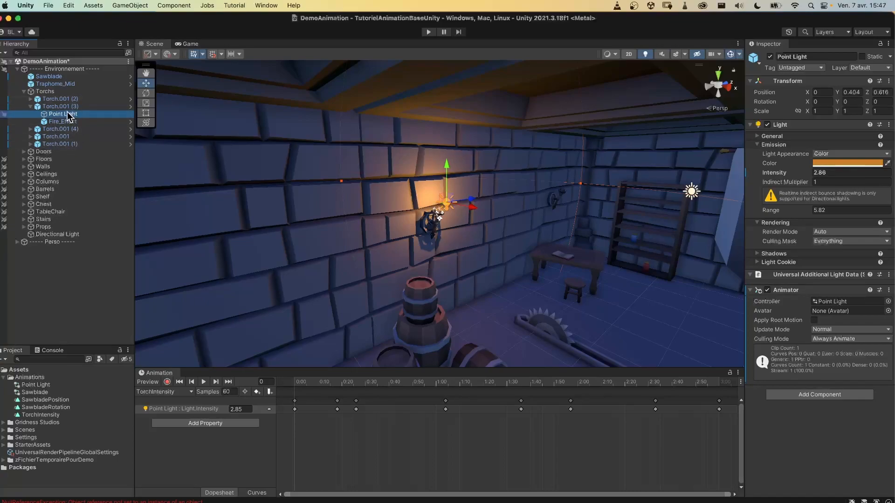
{"action": "left_click", "coordinate": [131, 106]}
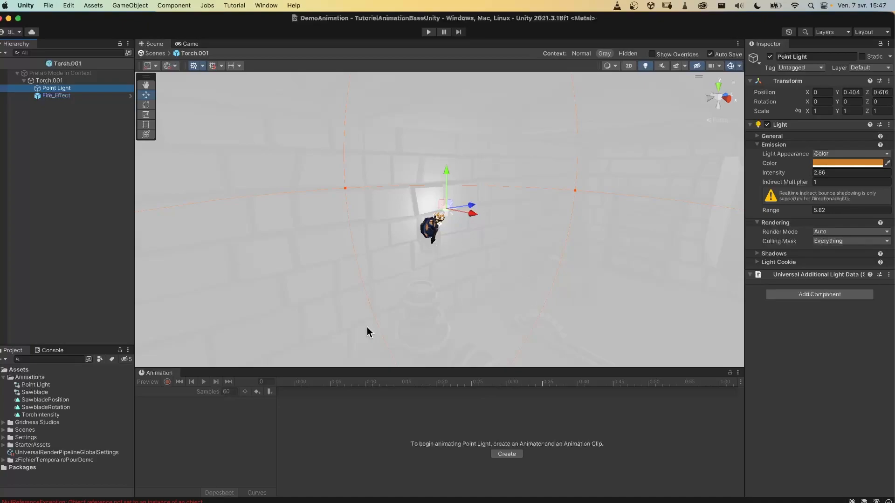
{"action": "left_click", "coordinate": [1, 69]}
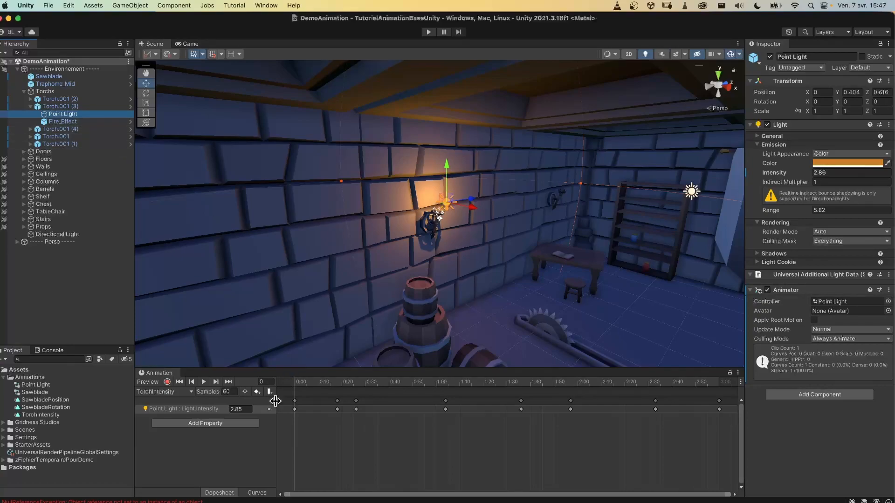
{"action": "left_click", "coordinate": [30, 129]}
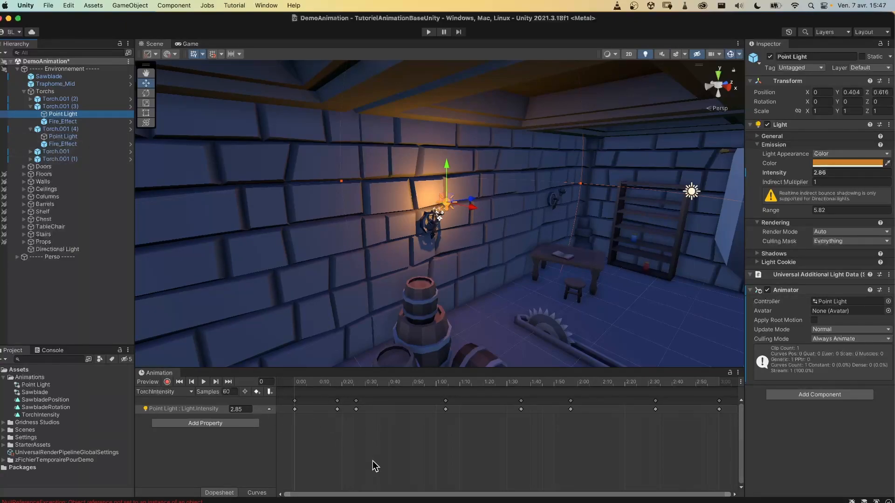
{"action": "left_click", "coordinate": [30, 129]}
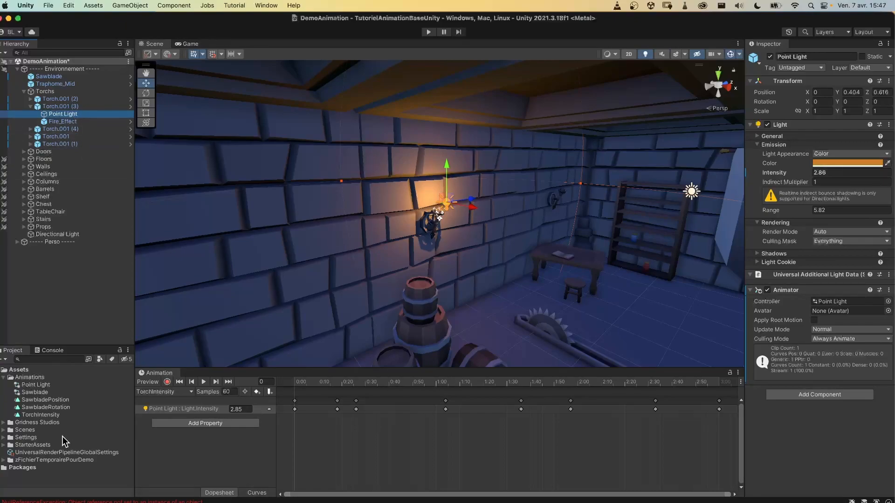
Step: Apply all overrides of Torch.001 (3) to the Torch.001 prefab, and briefly run the game to check the torches
{"action": "left_click", "coordinate": [63, 106]}
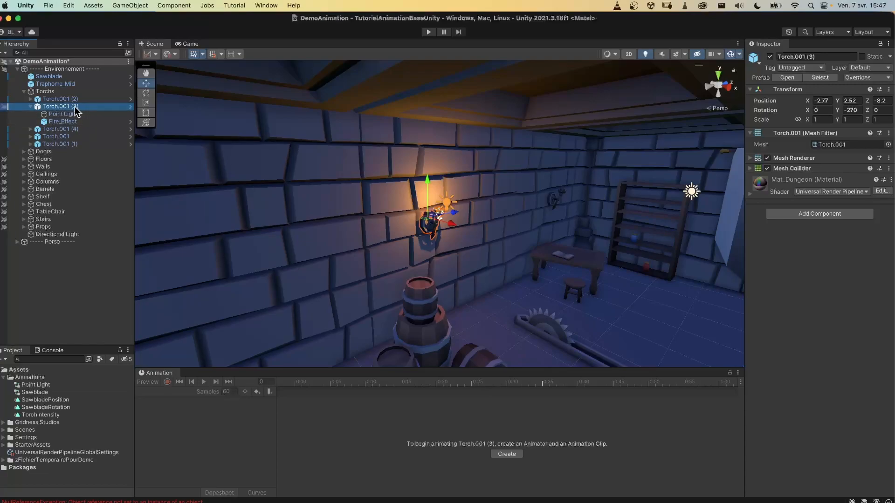
{"action": "left_click", "coordinate": [31, 107]}
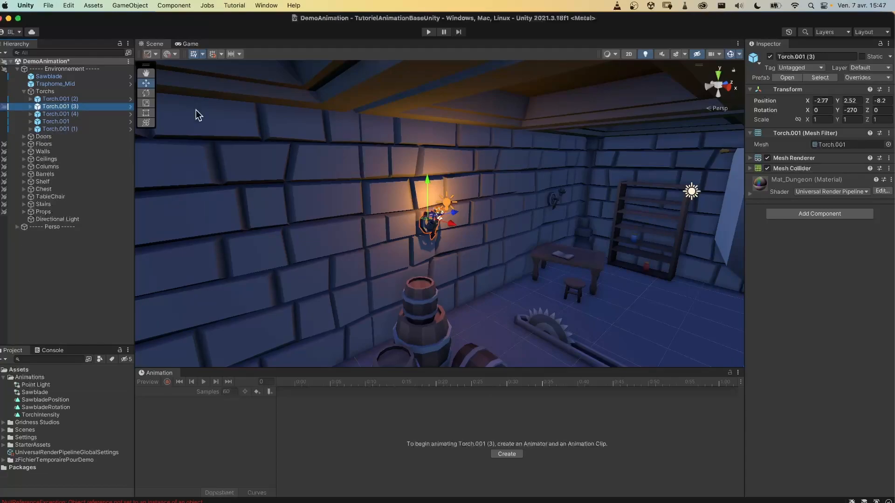
{"action": "left_click", "coordinate": [867, 78]}
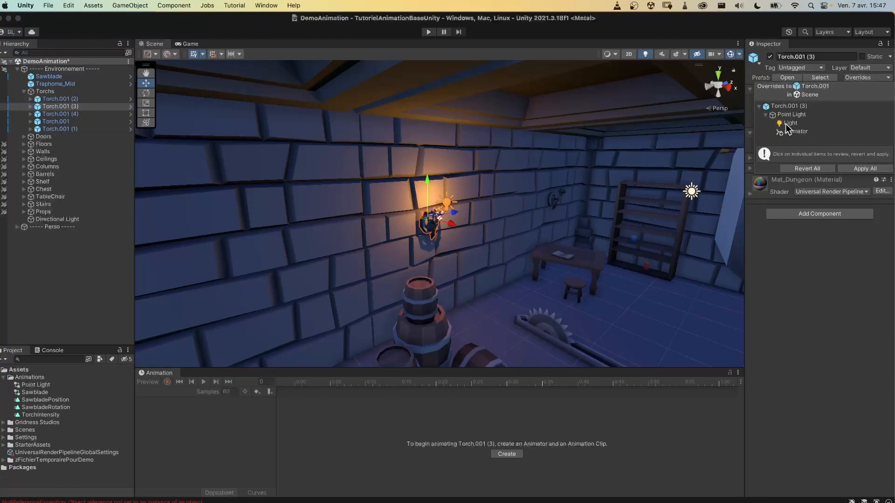
{"action": "left_click", "coordinate": [872, 168]}
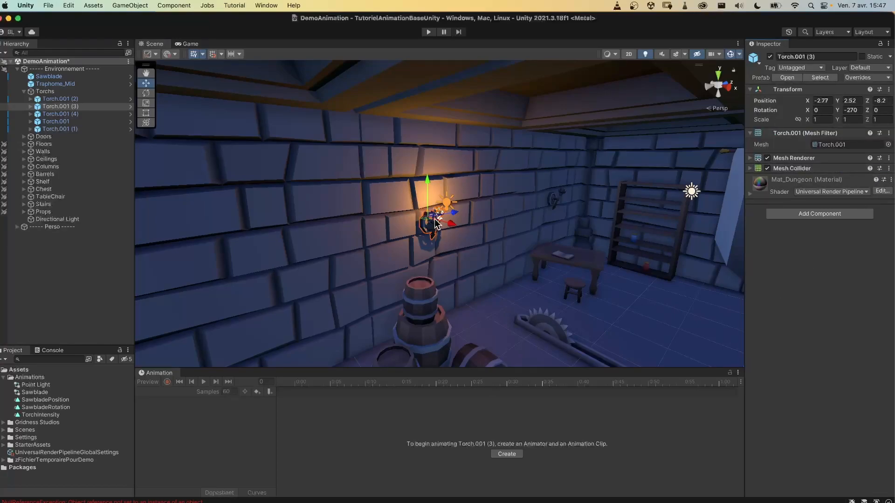
{"action": "left_click", "coordinate": [429, 32]}
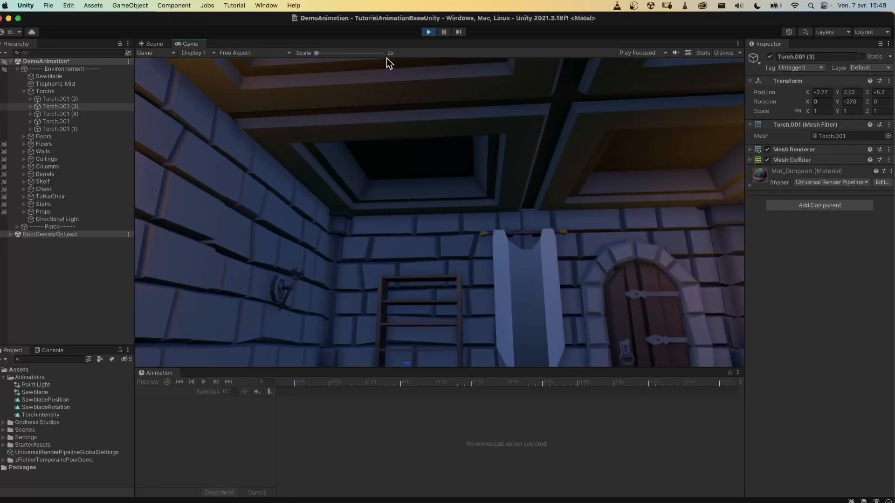
{"action": "left_click", "coordinate": [428, 33]}
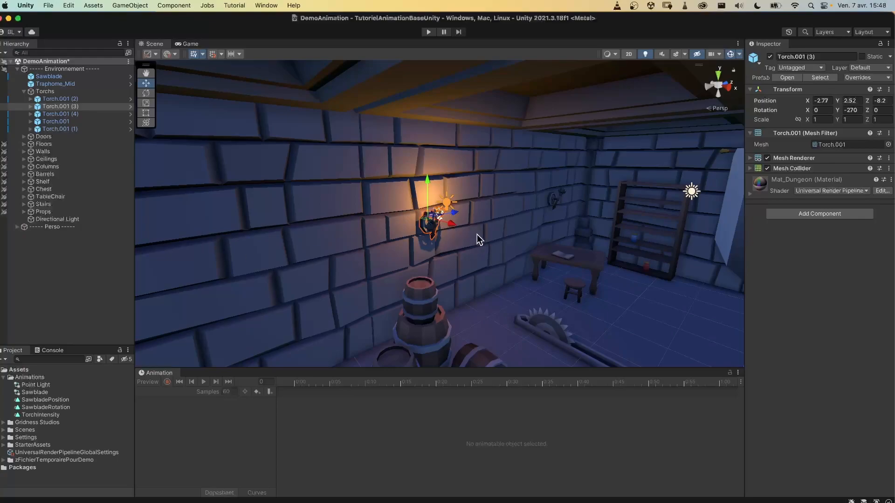
Step: Scrub the Point Light's TorchIntensity clip to frames 96, 90, 151 and 103 to examine the intensity changes with several torches in view
{"action": "left_click", "coordinate": [31, 107]}
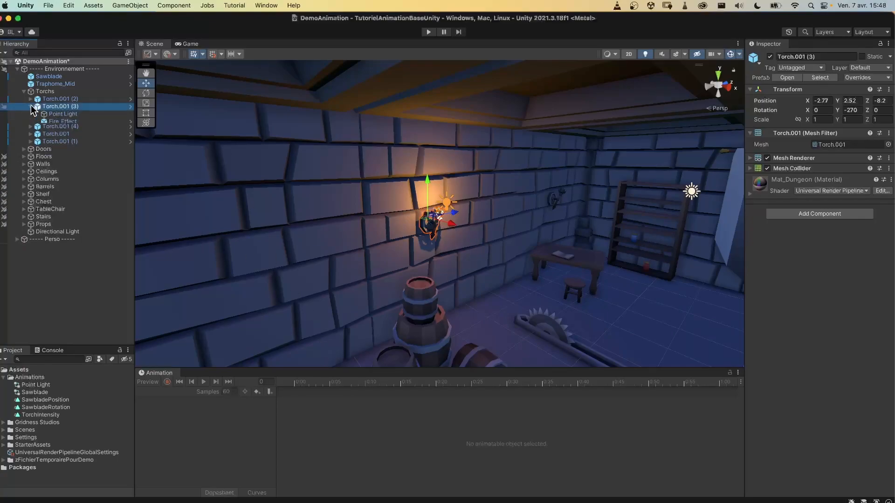
{"action": "left_click", "coordinate": [61, 115]}
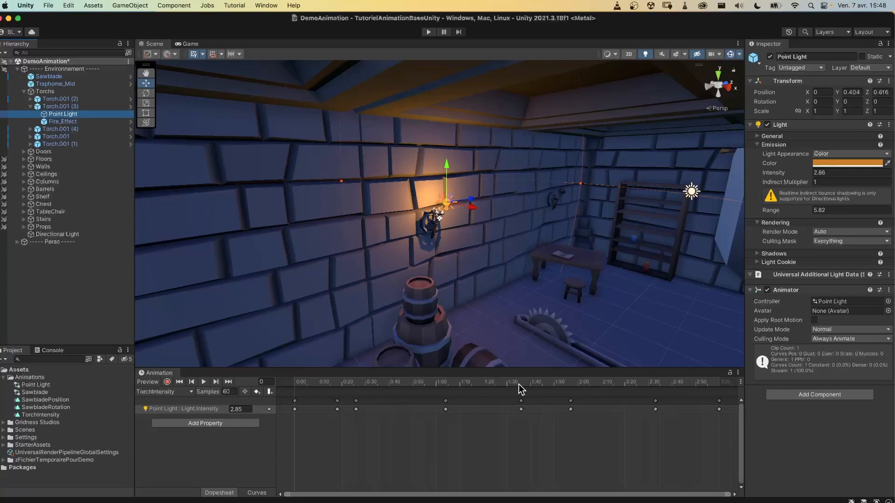
{"action": "mouse_move", "coordinate": [523, 384]}
{"action": "left_mouse_down"}
{"action": "mouse_move", "coordinate": [581, 385]}
{"action": "mouse_move", "coordinate": [498, 386]}
{"action": "mouse_move", "coordinate": [522, 388]}
{"action": "left_mouse_up"}
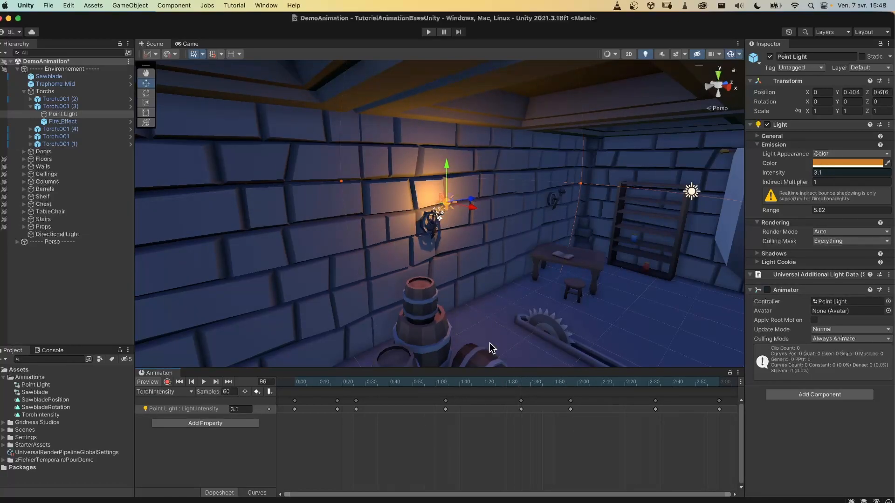
{"action": "left_click_drag", "start_coordinate": [509, 384], "coordinate": [506, 384]}
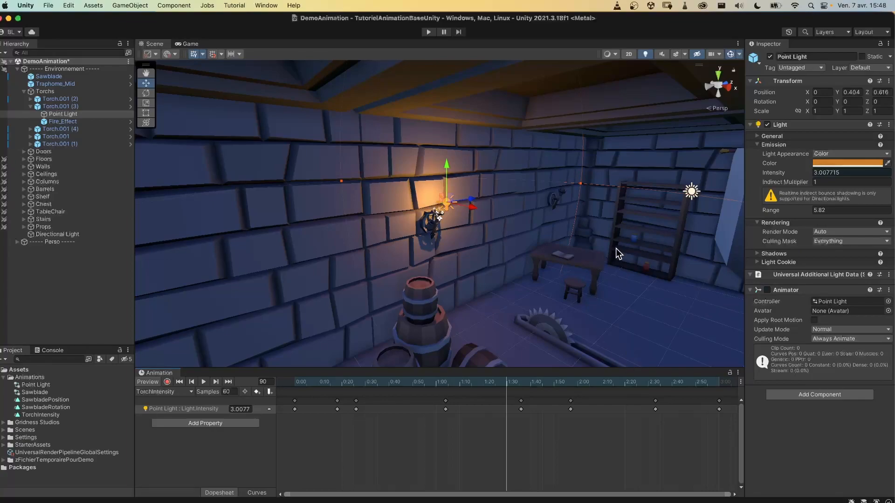
{"action": "middle_click_drag", "start_coordinate": [638, 271], "coordinate": [581, 262]}
{"action": "left_click_drag", "start_coordinate": [609, 261], "coordinate": [568, 244], "text": "alt"}
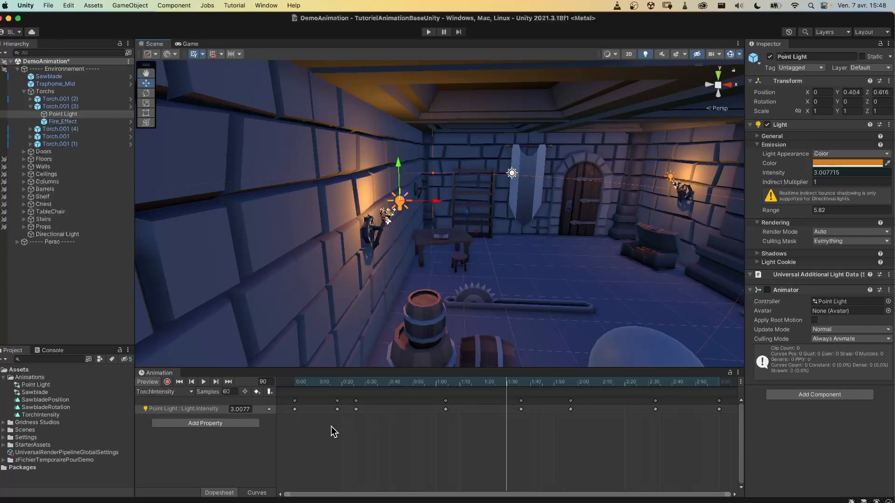
{"action": "left_click", "coordinate": [44, 114]}
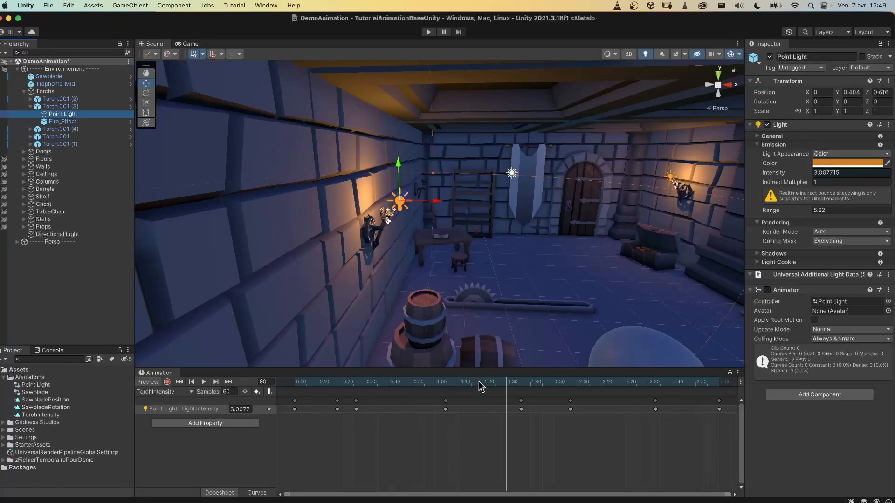
{"action": "left_click_drag", "start_coordinate": [518, 383], "coordinate": [654, 389]}
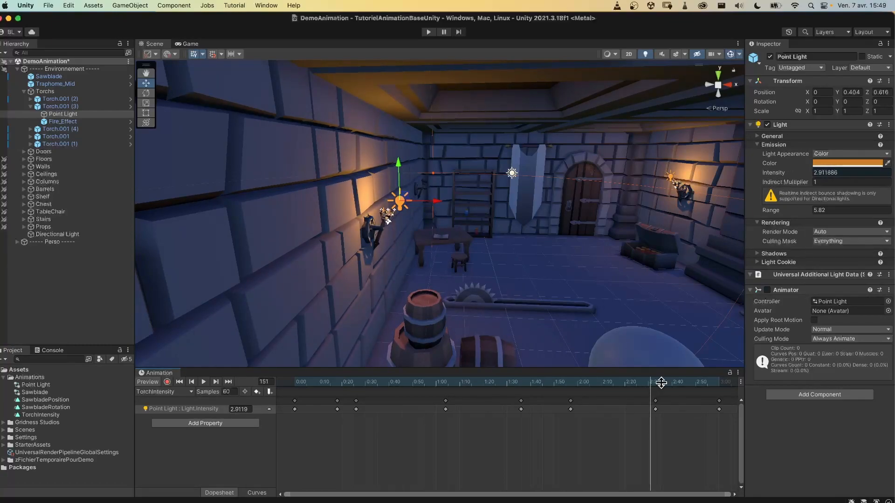
{"action": "left_click", "coordinate": [537, 382]}
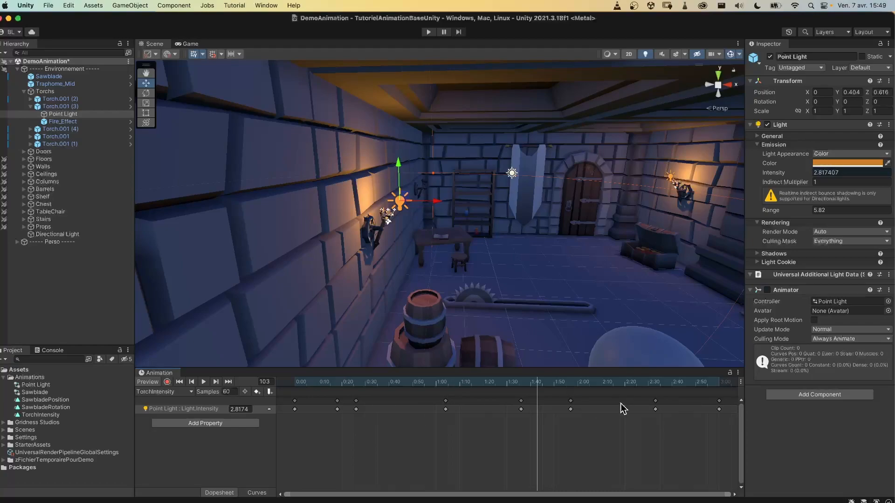
Step: Scrub the TorchIntensity clip to frame 122, and briefly select all of its Light.Intensity keyframes to examine their full time range
{"action": "left_click_drag", "start_coordinate": [542, 380], "coordinate": [581, 381]}
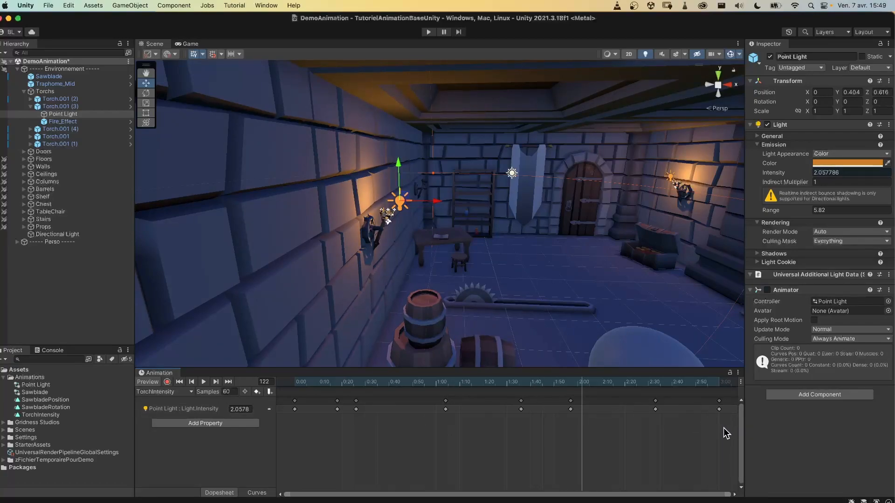
{"action": "left_click", "coordinate": [274, 408]}
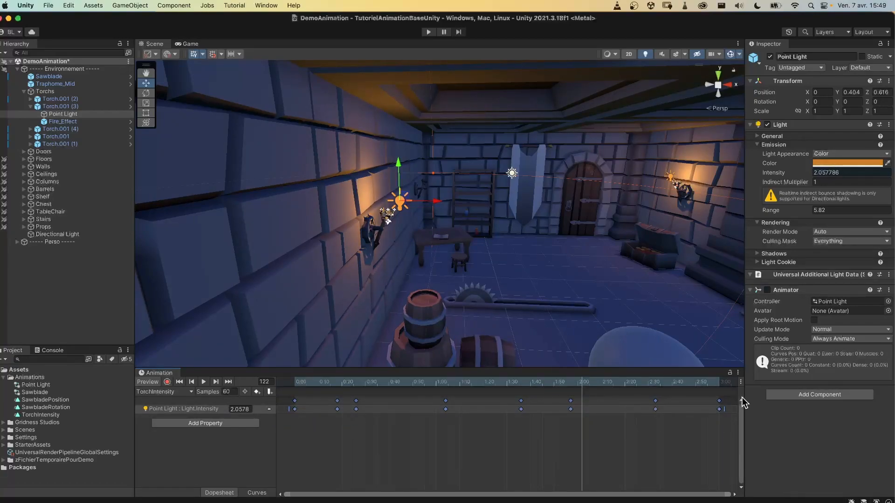
{"action": "mouse_move", "coordinate": [724, 410]}
{"action": "left_mouse_down"}
{"action": "mouse_move", "coordinate": [625, 410]}
{"action": "mouse_move", "coordinate": [727, 411]}
{"action": "left_mouse_up"}
{"action": "left_click", "coordinate": [393, 448]}
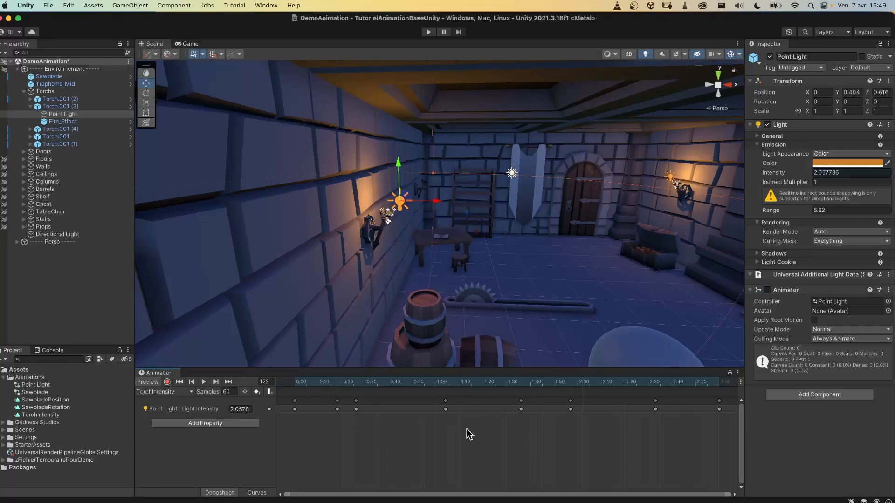
Step: Check the prefab overrides of Torch.001 (3) and the components of the Point Light under Torch.001 (4), leaving both torches collapsed
{"action": "left_click", "coordinate": [70, 107]}
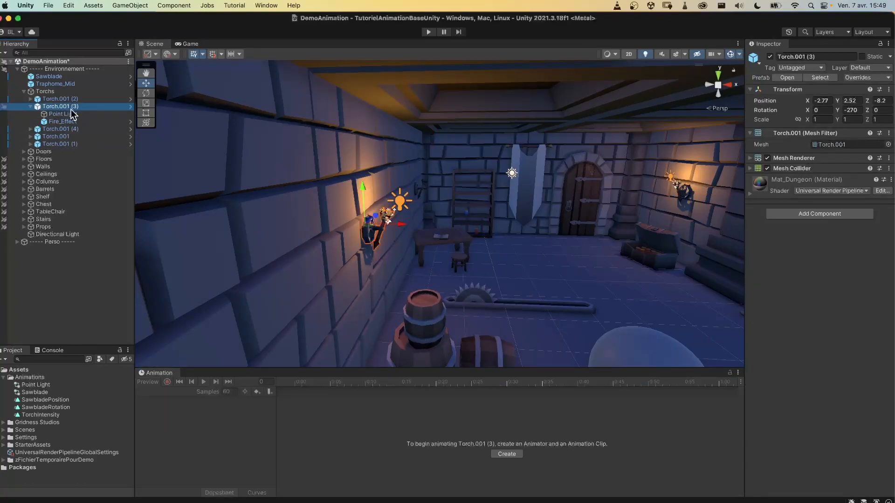
{"action": "left_click", "coordinate": [875, 78]}
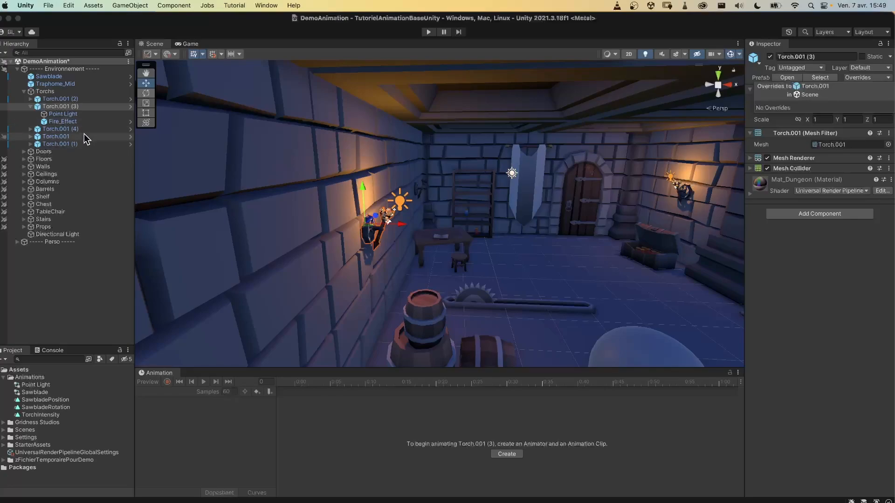
{"action": "left_click", "coordinate": [31, 129]}
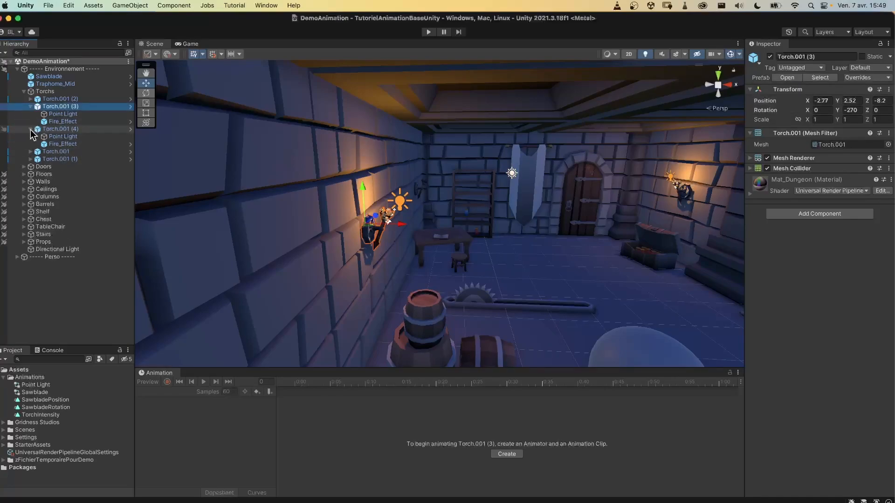
{"action": "left_click", "coordinate": [58, 137]}
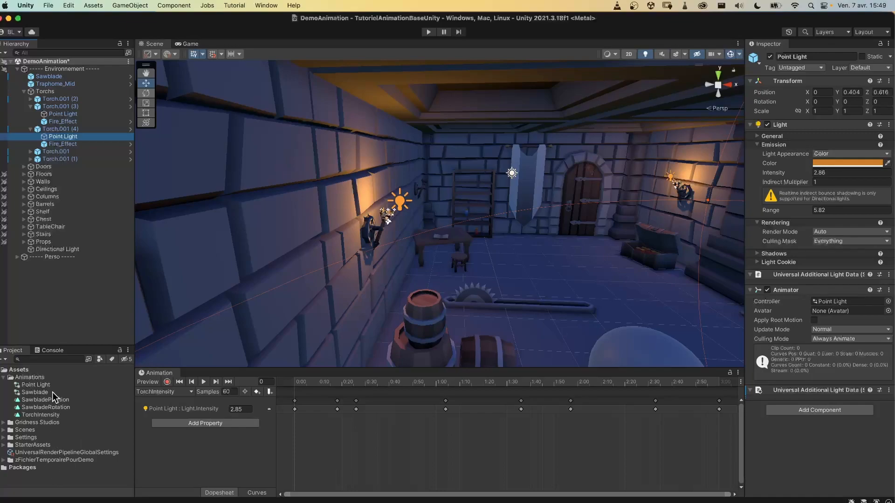
{"action": "left_click", "coordinate": [30, 129]}
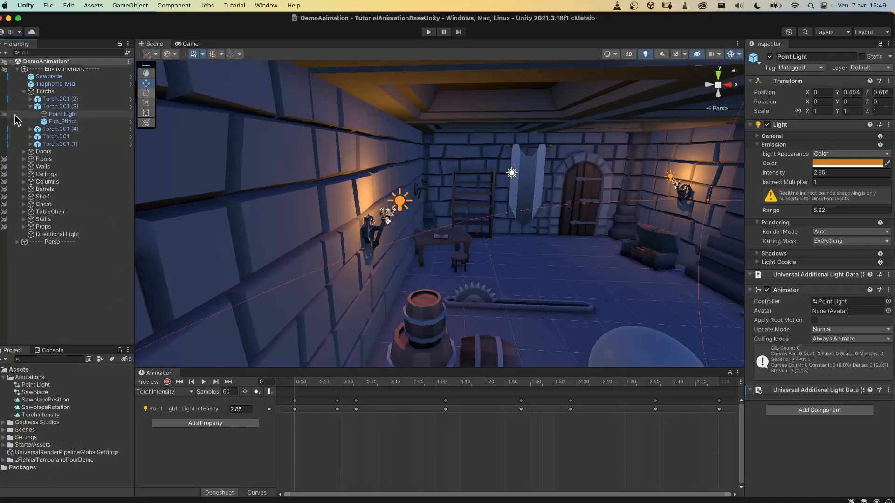
{"action": "left_click", "coordinate": [30, 106]}
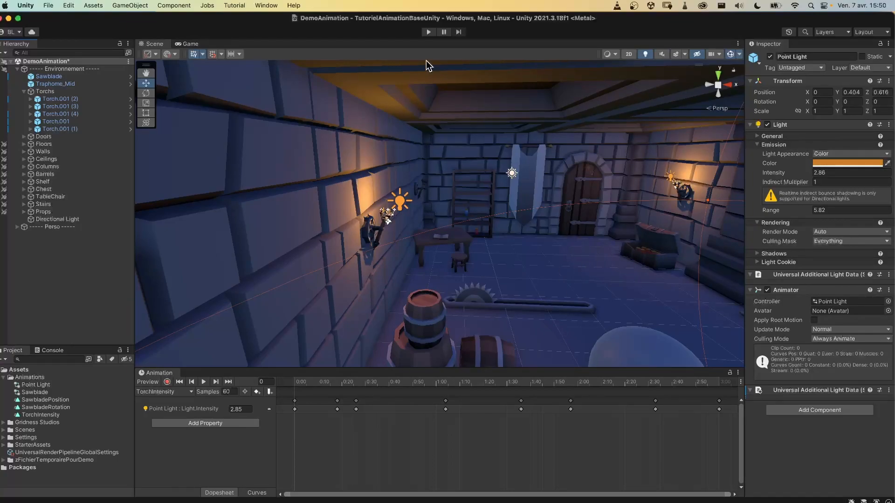
Step: Run the game, move back and forth while watching the wall torch near the door, and stop the game
{"action": "left_click", "coordinate": [428, 32]}
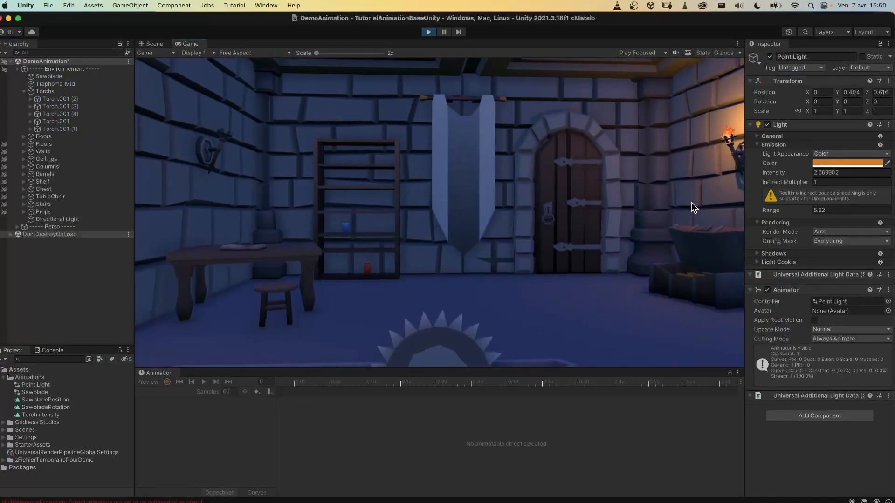
{"action": "key", "text": "w"}
{"action": "key", "text": "s"}
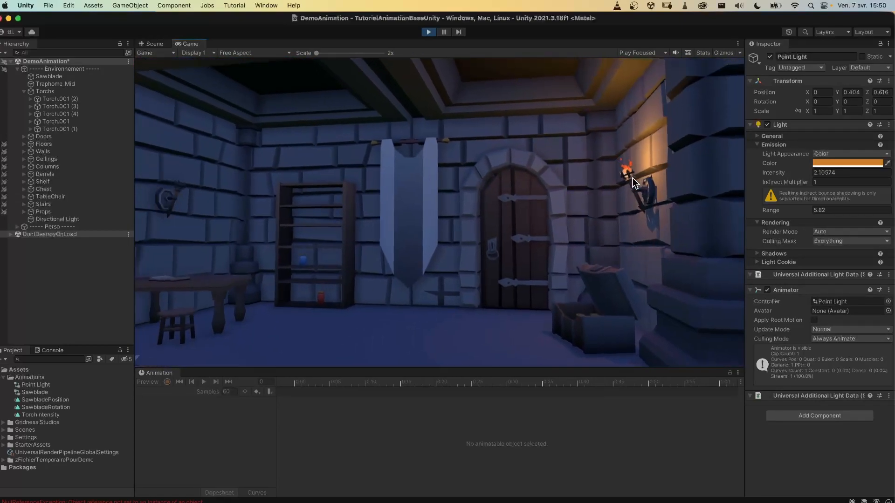
{"action": "key", "text": "w"}
{"action": "key", "text": "s"}
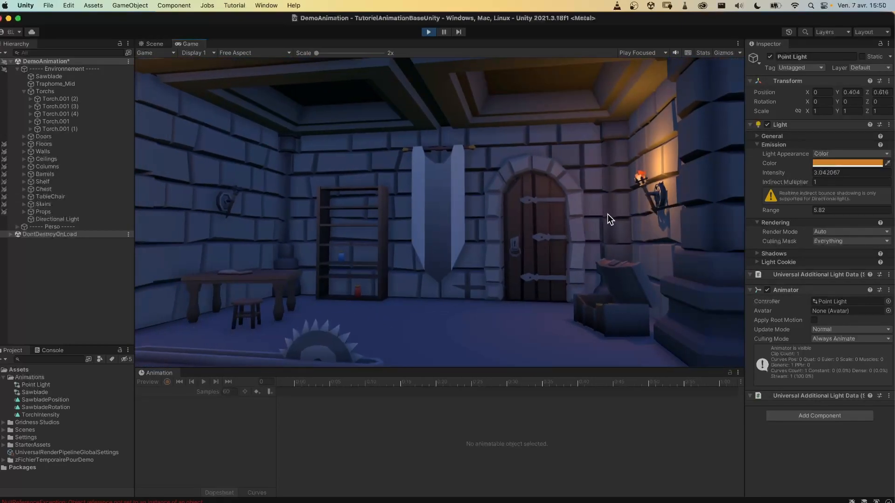
{"action": "left_click", "coordinate": [425, 33]}
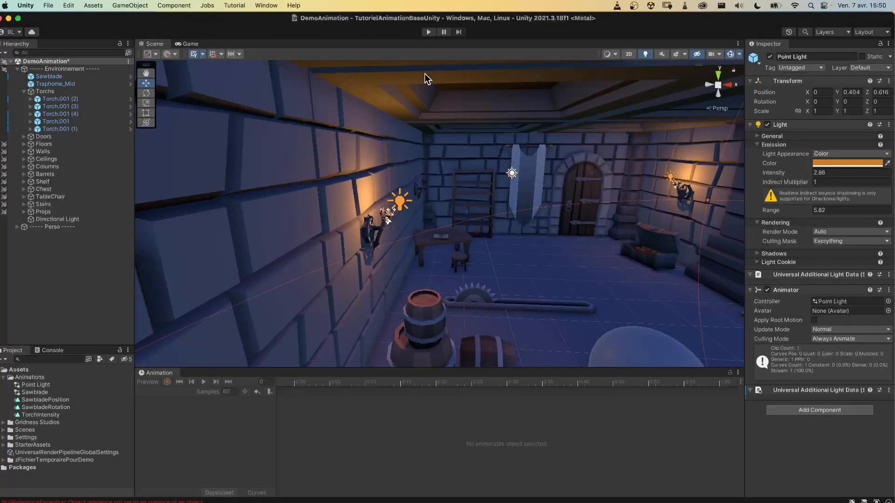